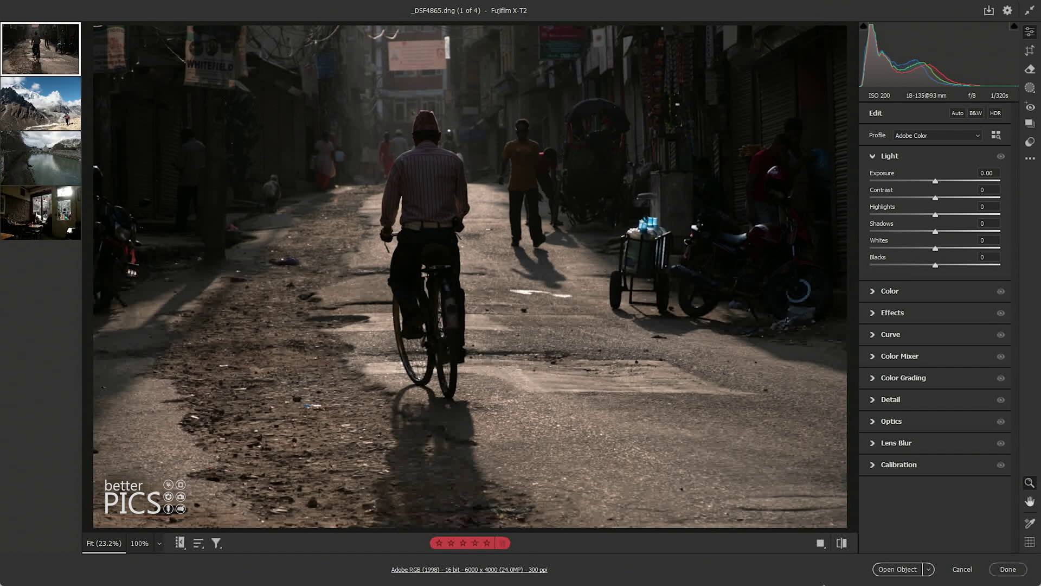
Glance at the profile list unchanged and flip through the mountain, Rome river, café and cyclist photos.
click(937, 135)
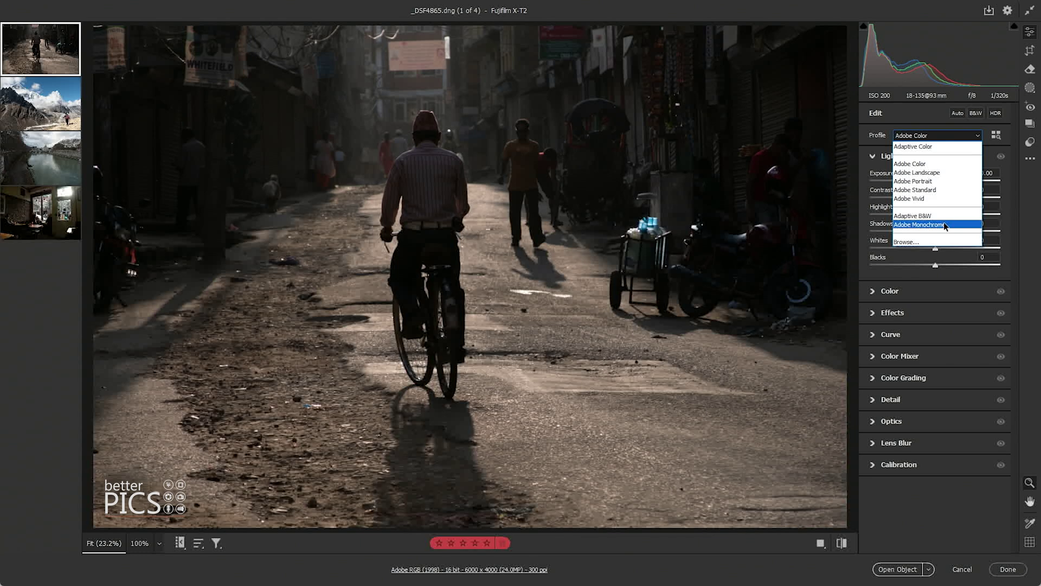
key(Escape)
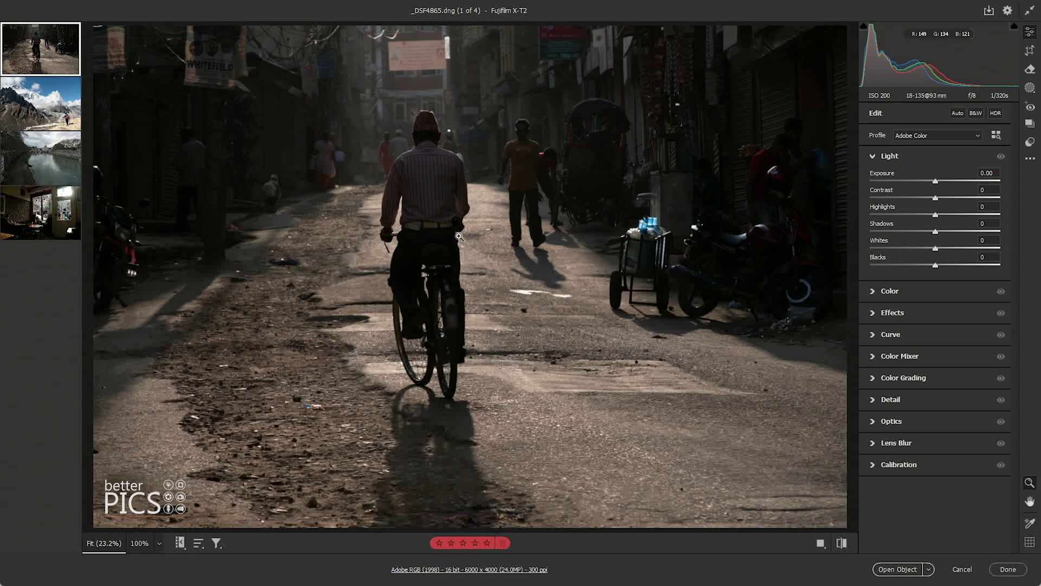
click(37, 113)
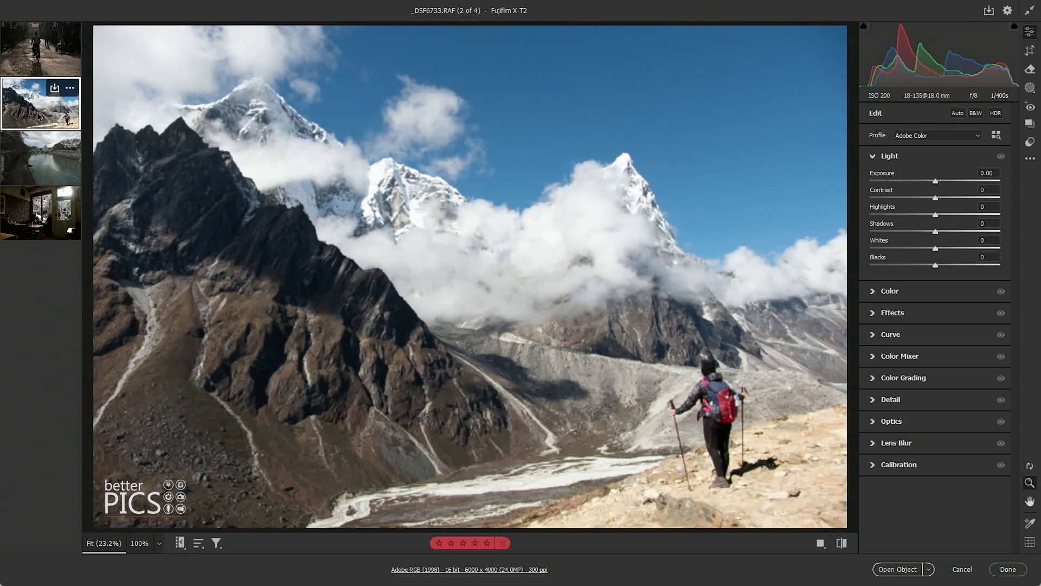
click(31, 154)
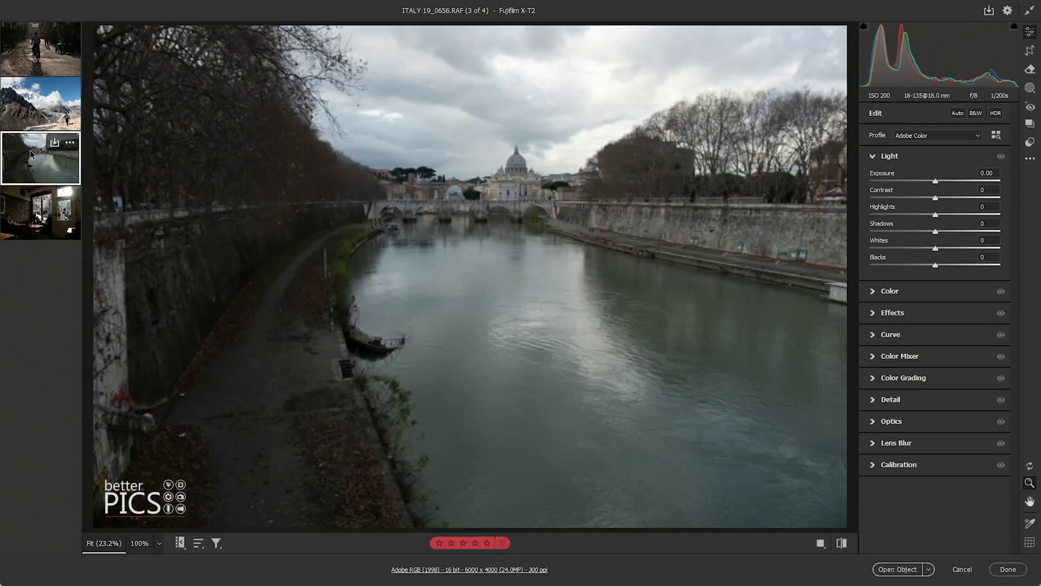
click(33, 215)
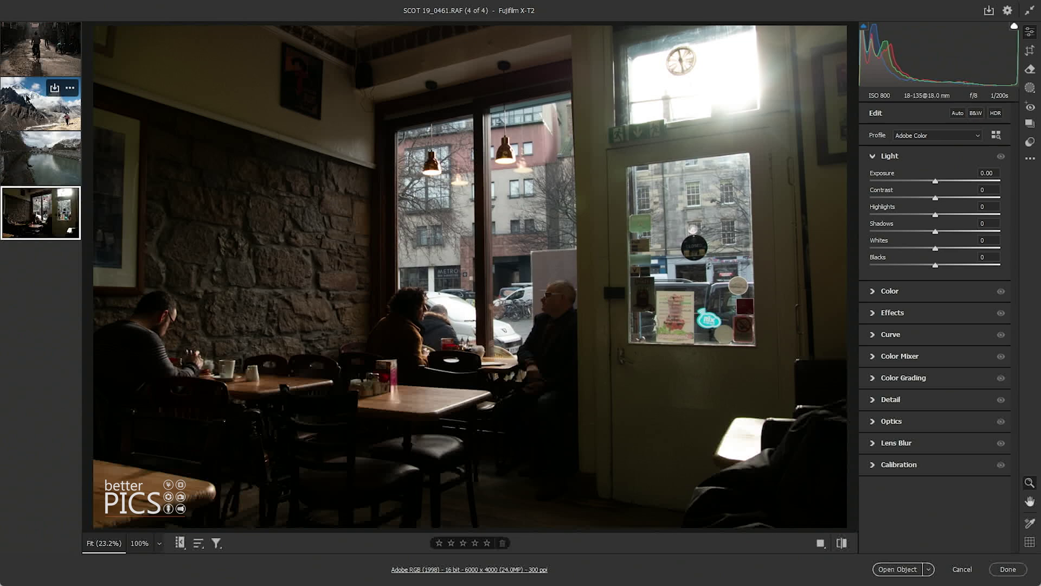
click(28, 98)
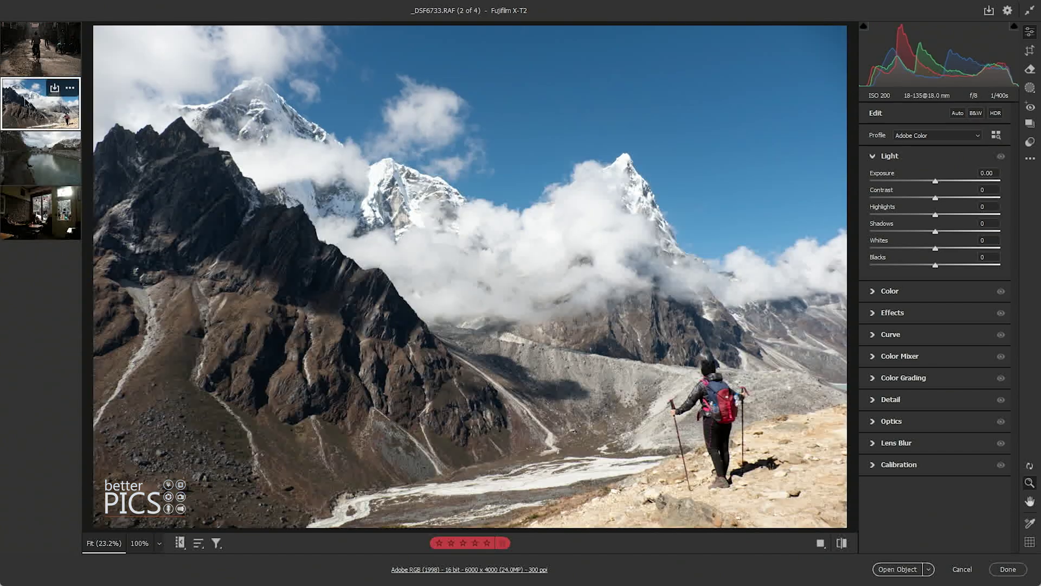
click(25, 160)
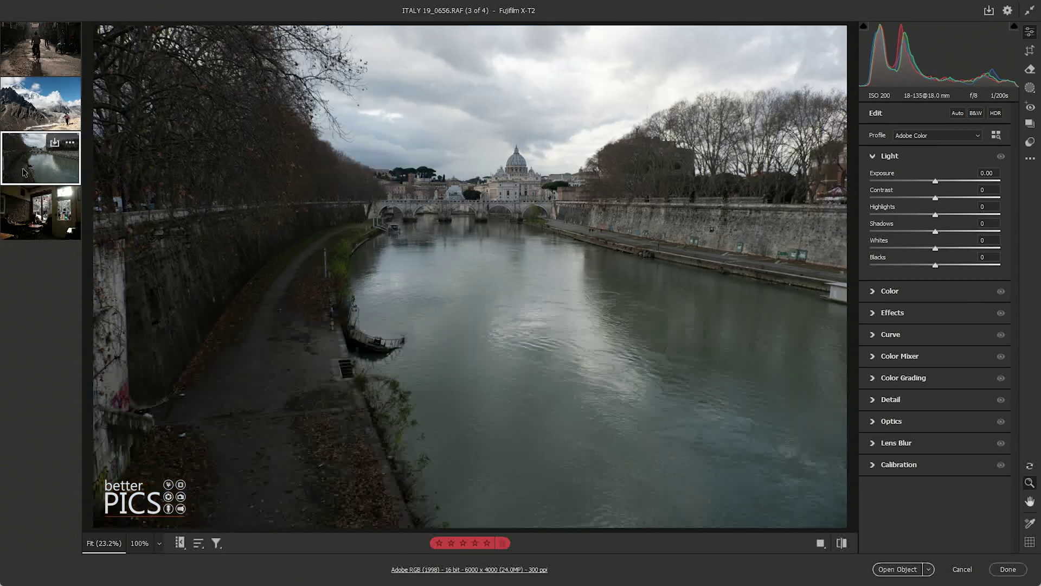
click(22, 114)
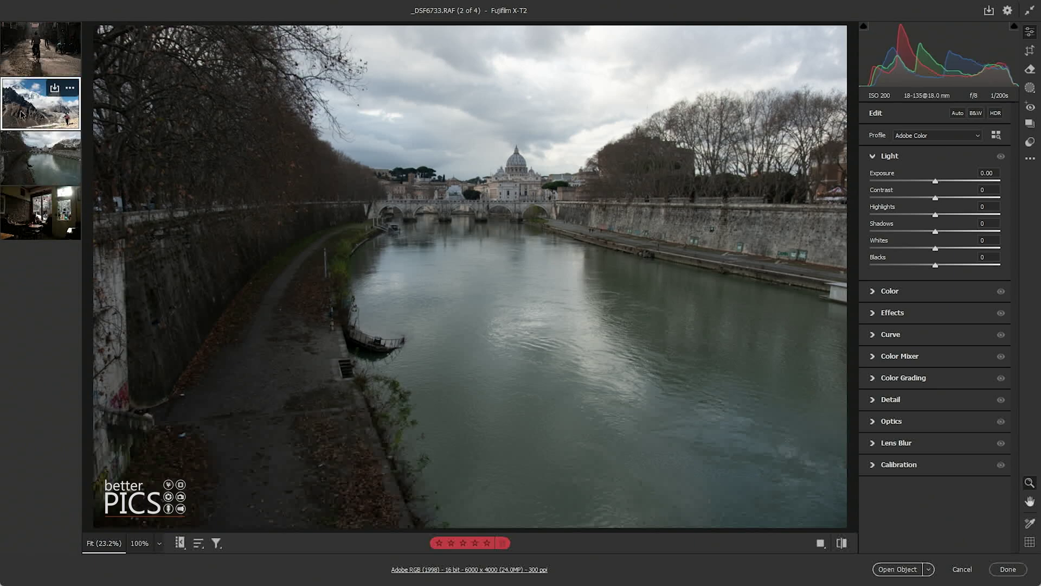
click(26, 54)
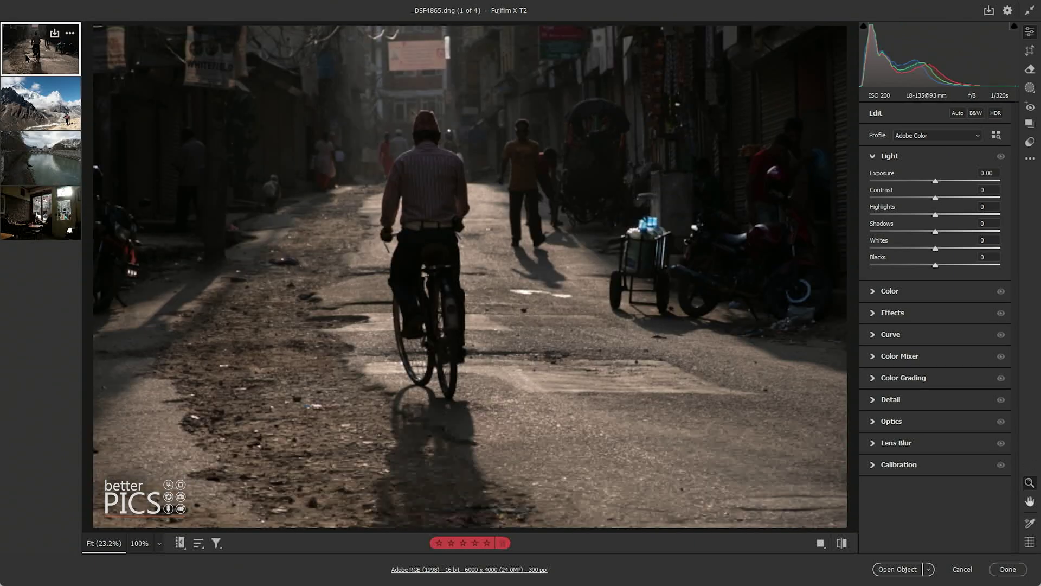
click(24, 217)
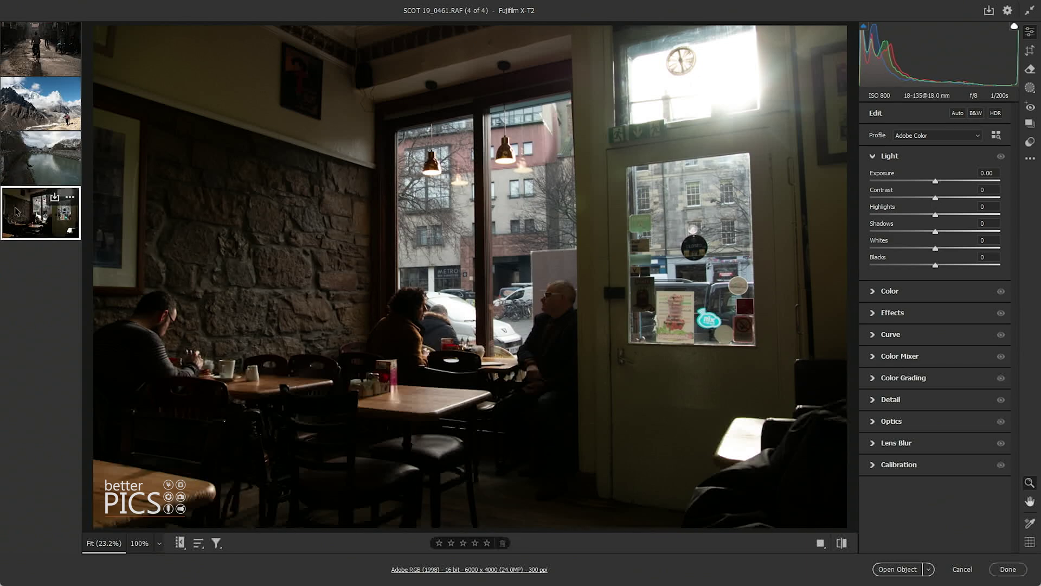
click(36, 67)
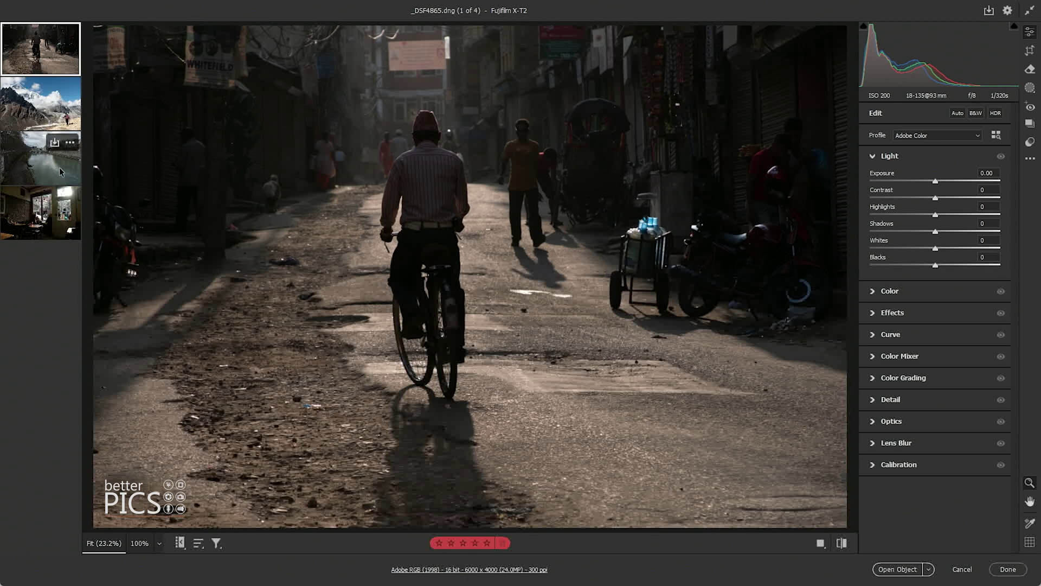
Select all four photos, convert them to B&W, and check each one in black and white.
shift+click(57, 208)
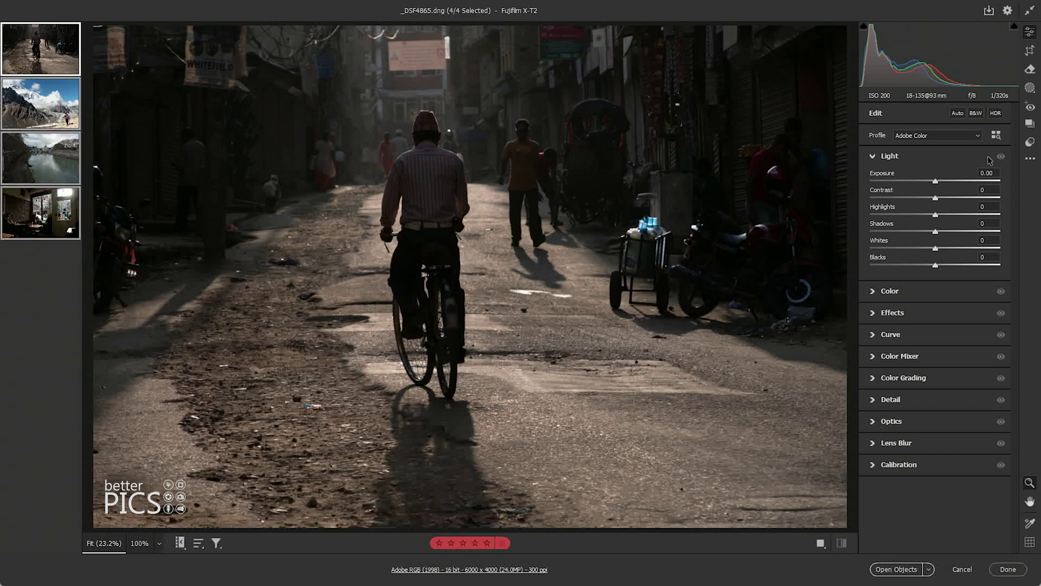
click(975, 113)
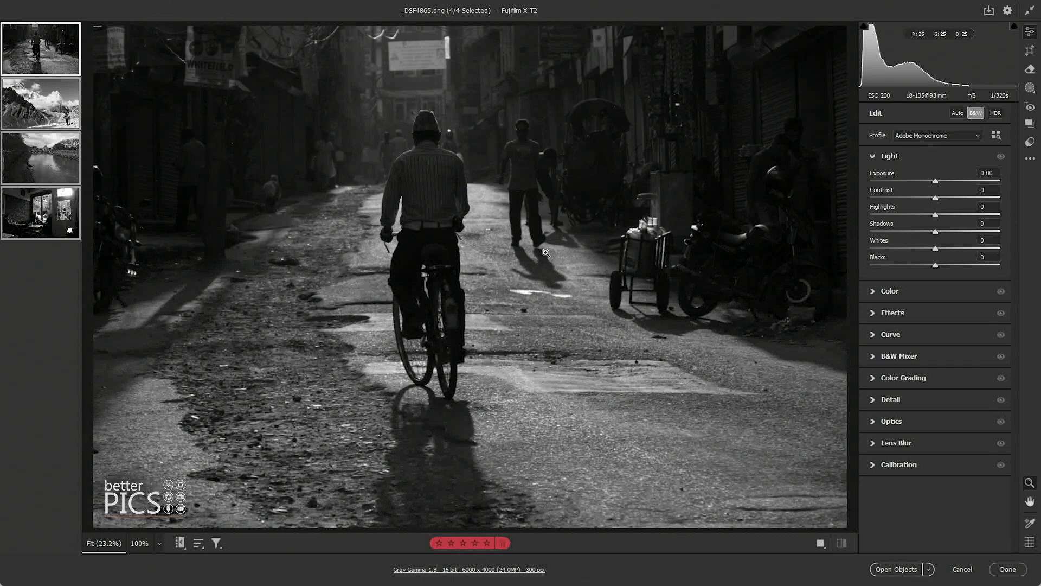
click(26, 111)
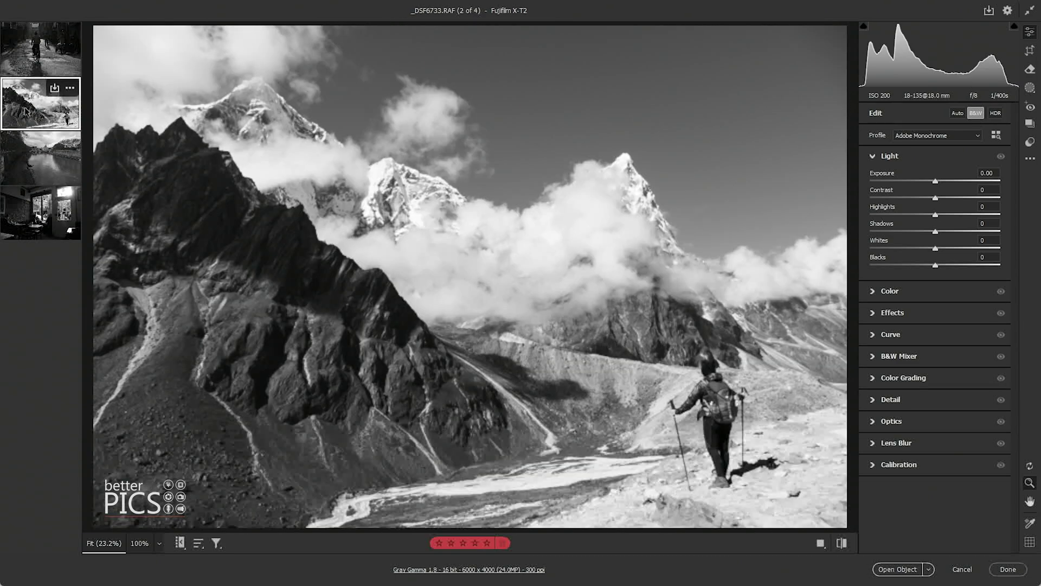
click(36, 174)
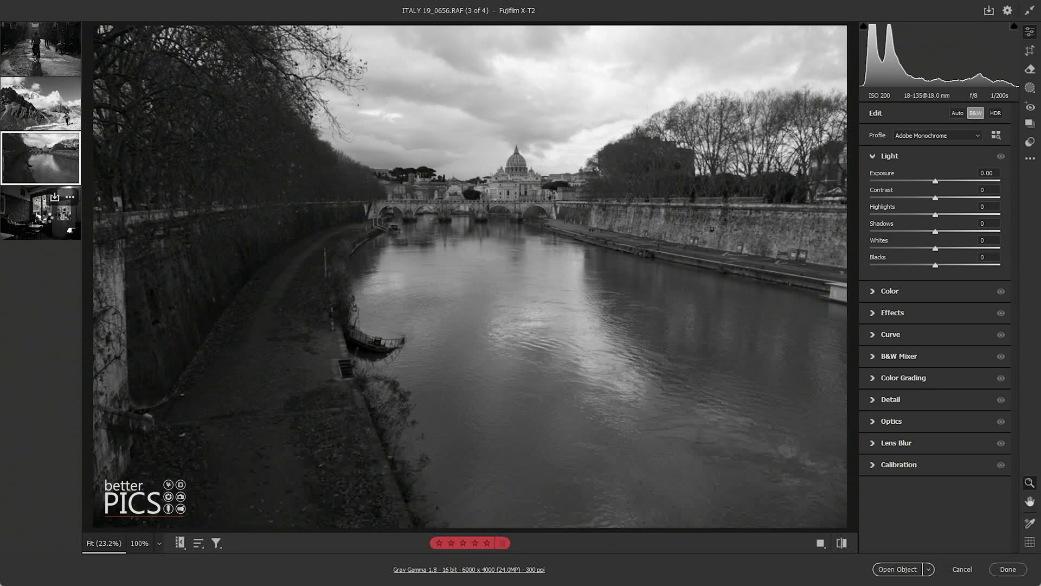
click(48, 220)
click(16, 161)
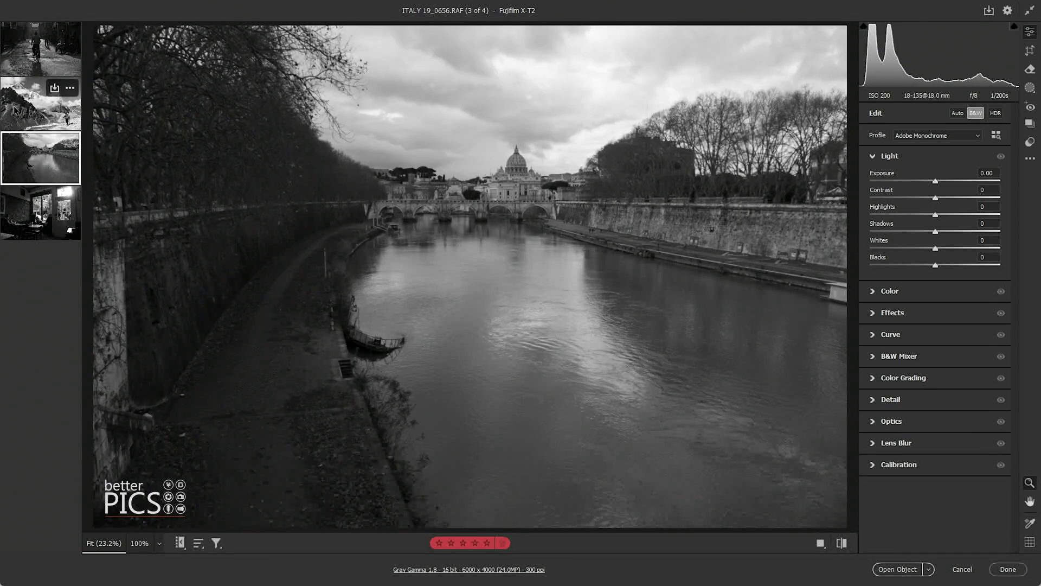
click(18, 94)
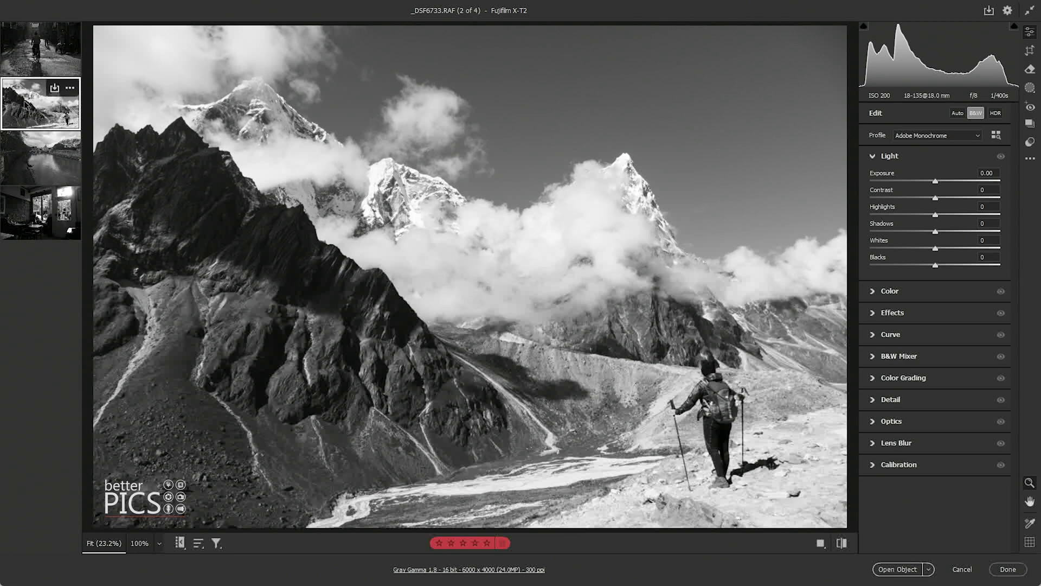
click(23, 67)
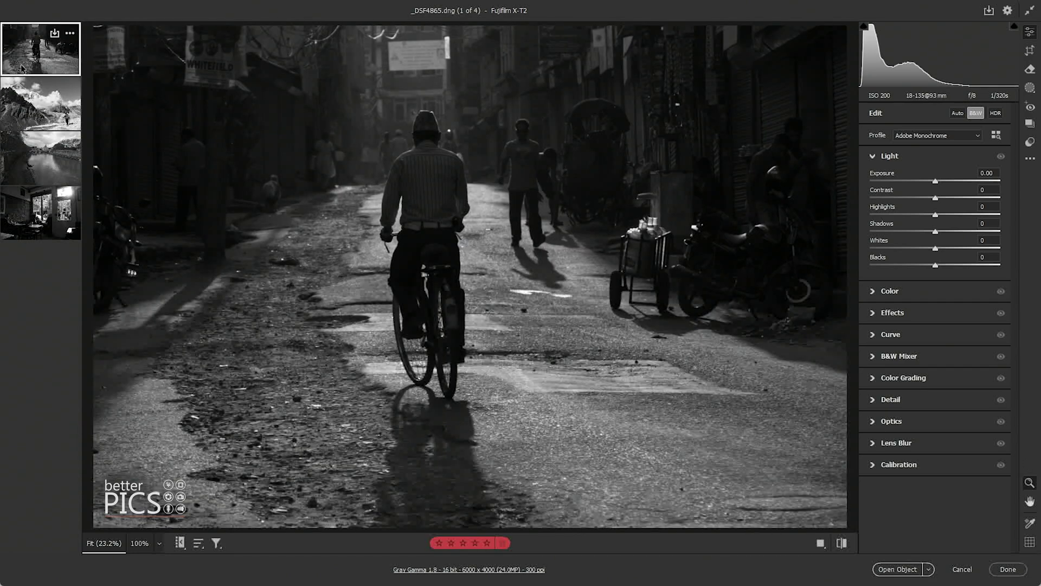
Replace Adobe Monochrome with Adaptive B&W on all four photos, then view ITALY 19_0656.RAF.
shift+click(18, 225)
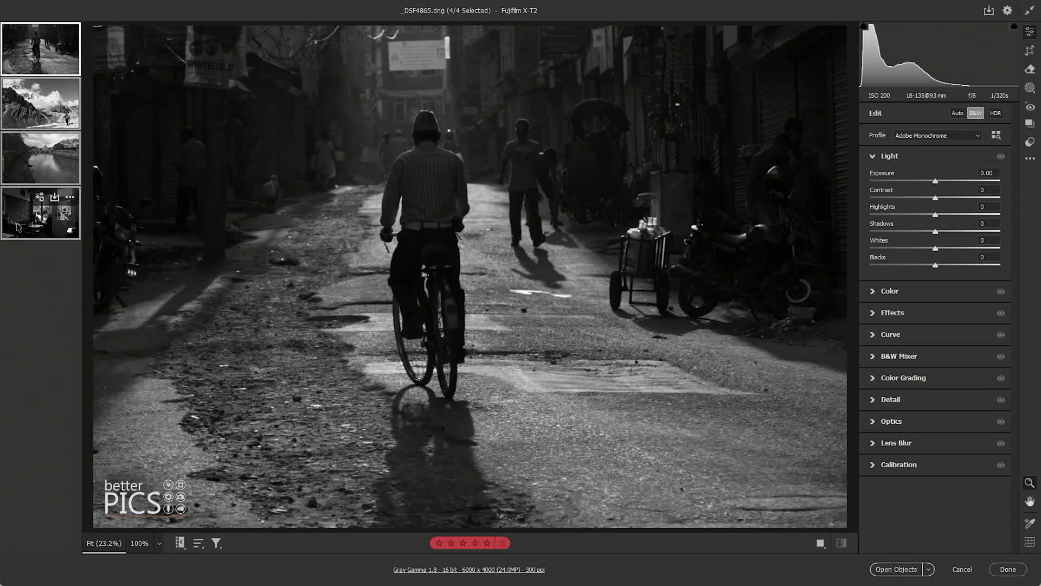
click(928, 135)
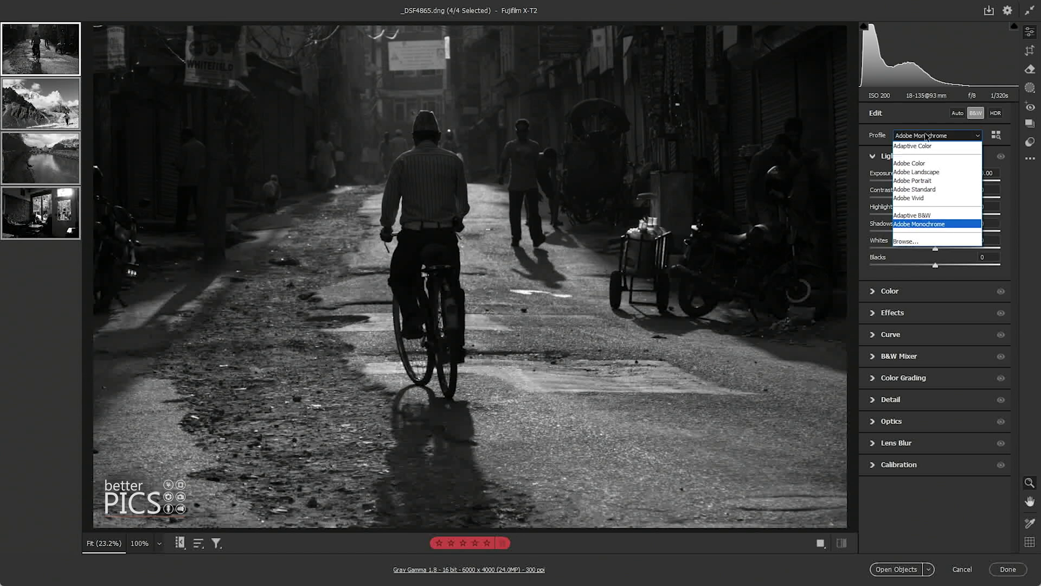
click(925, 164)
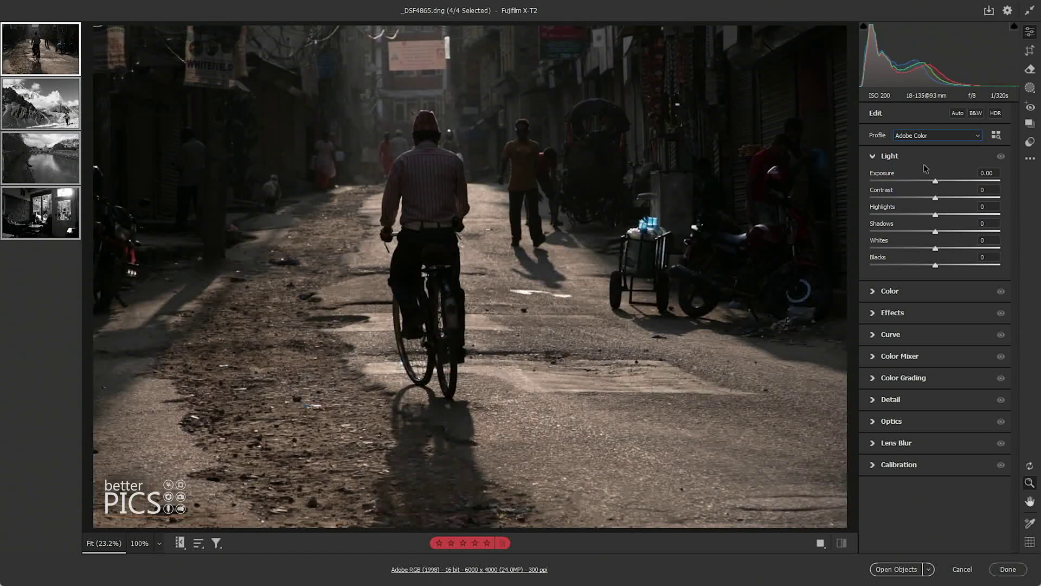
click(959, 136)
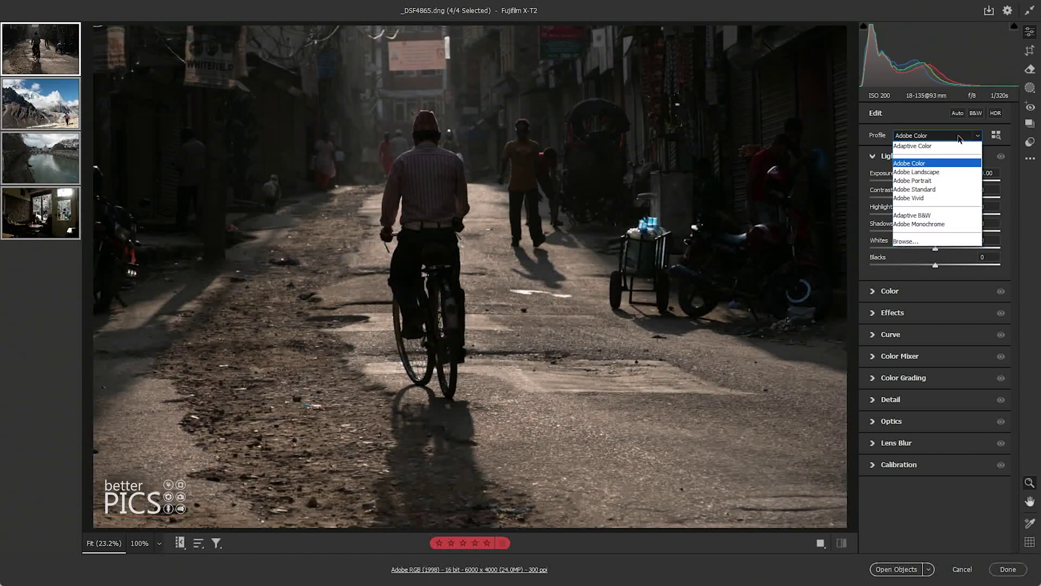
click(938, 217)
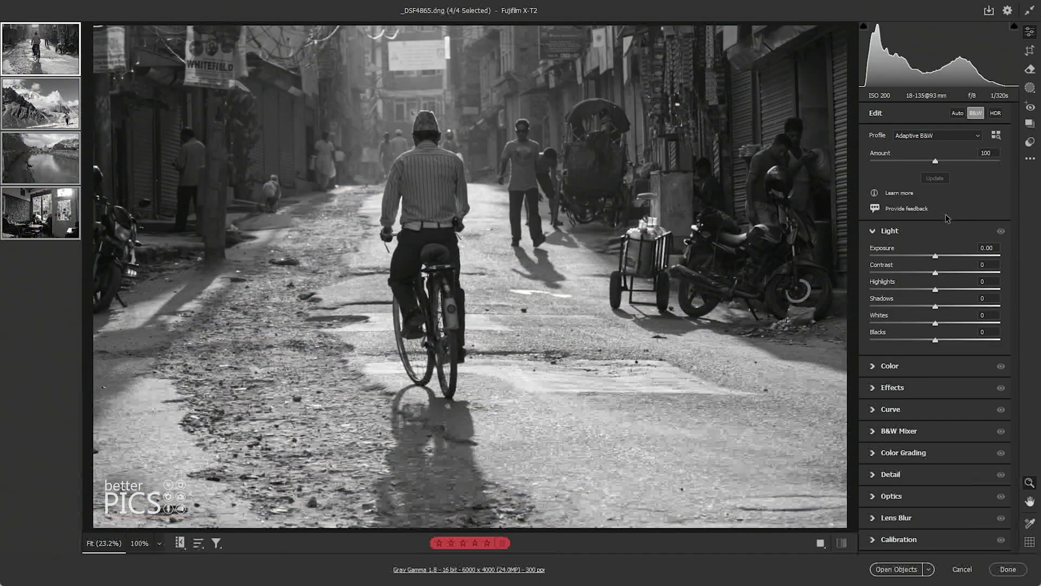
click(33, 114)
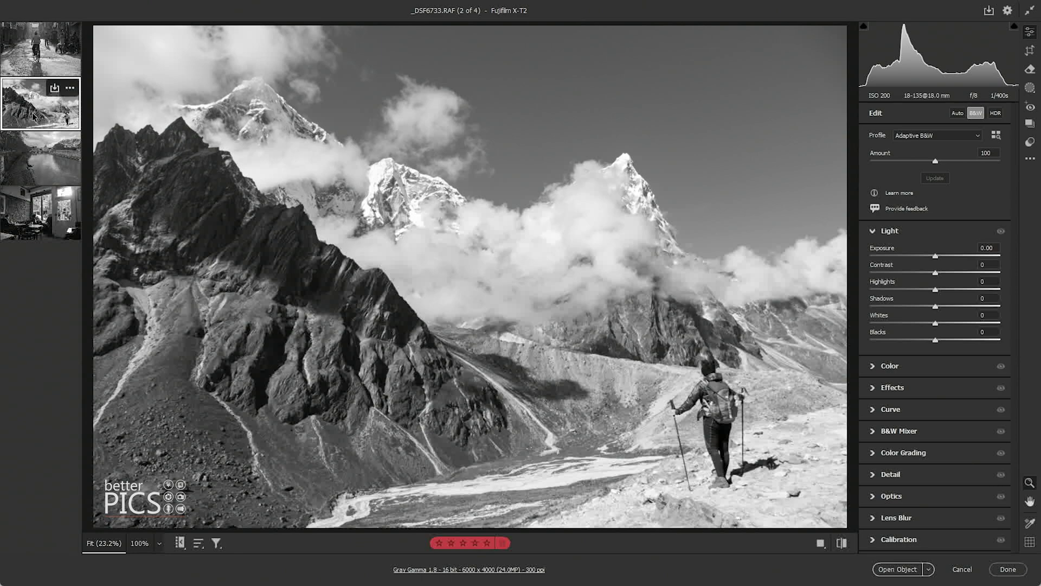
click(31, 172)
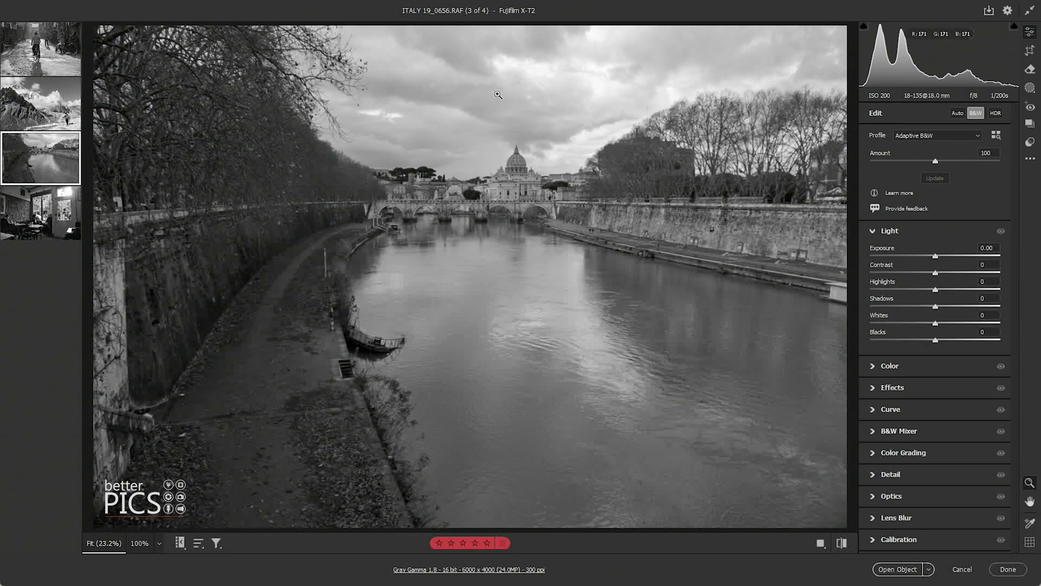
Open the café interior photo SCOT 19_0461.RAF, image 4 of 4.
click(50, 232)
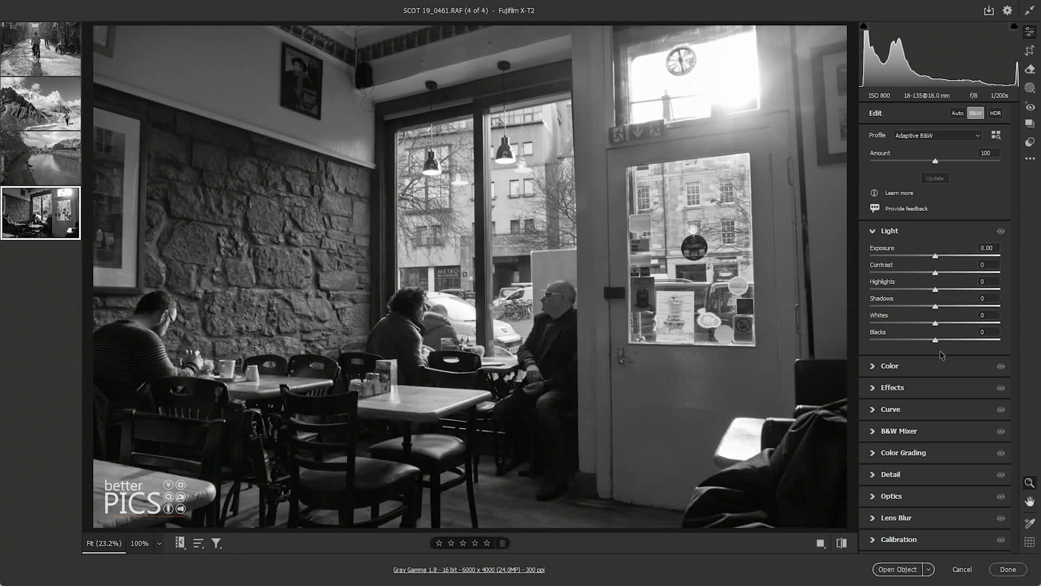
Expand the white balance and tint settings and try exposure and contrast changes on the café photo.
click(913, 369)
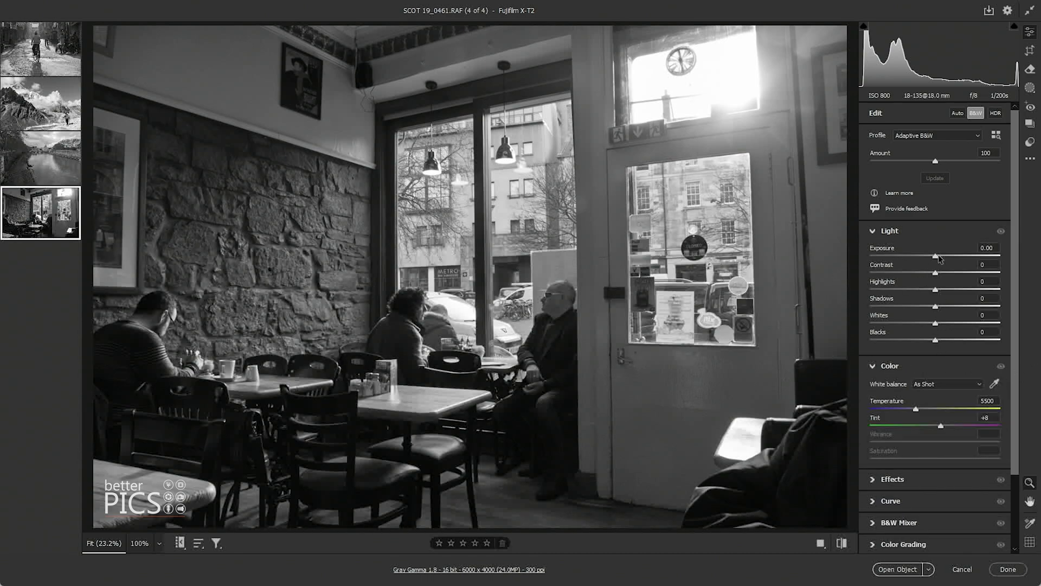
drag(935, 256, 971, 273)
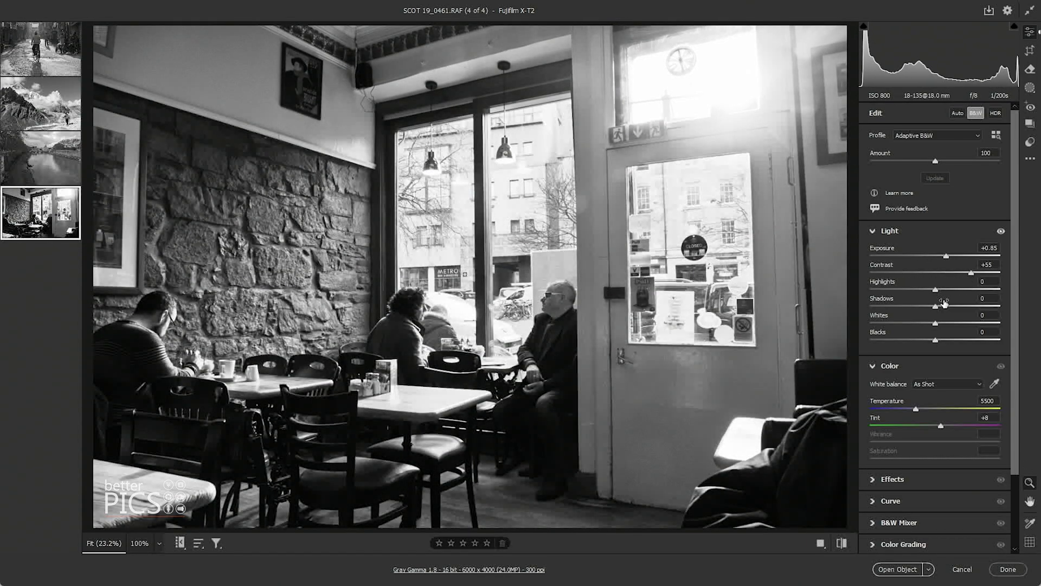
drag(904, 287, 916, 310)
Reset exposure, contrast, highlights and shadows back to 0.
double_click(946, 256)
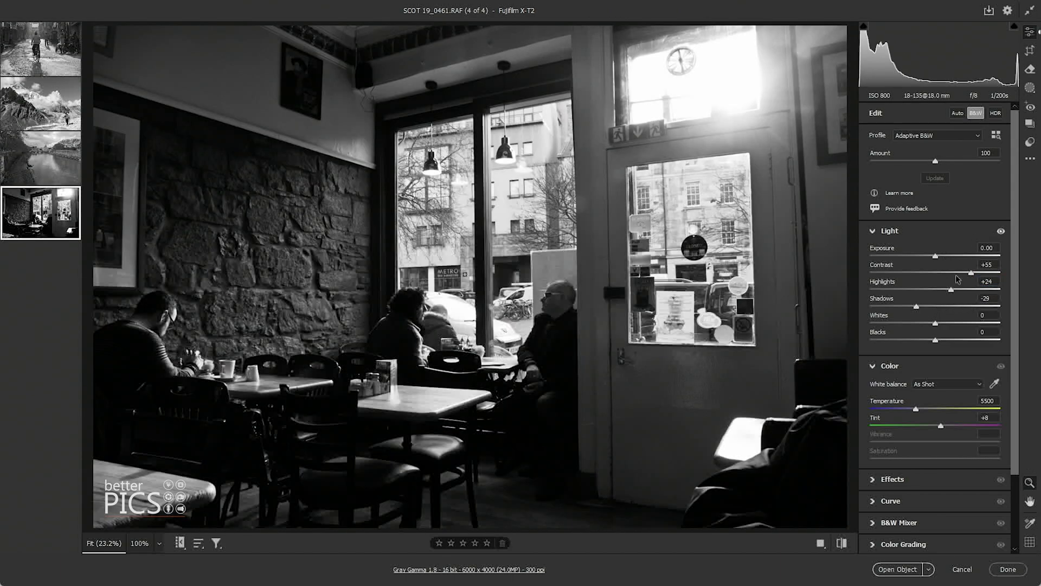
double_click(971, 272)
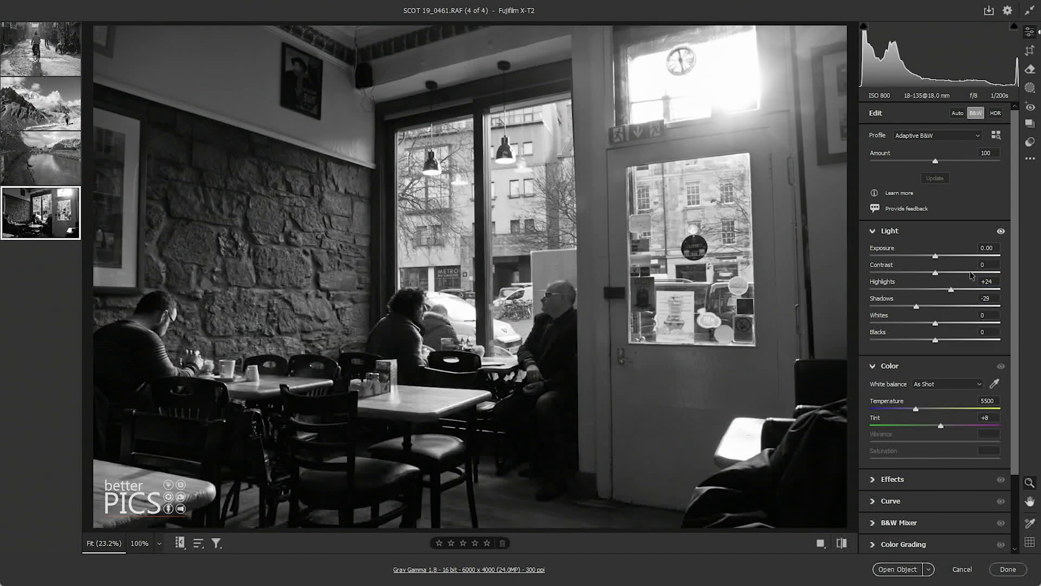
double_click(952, 290)
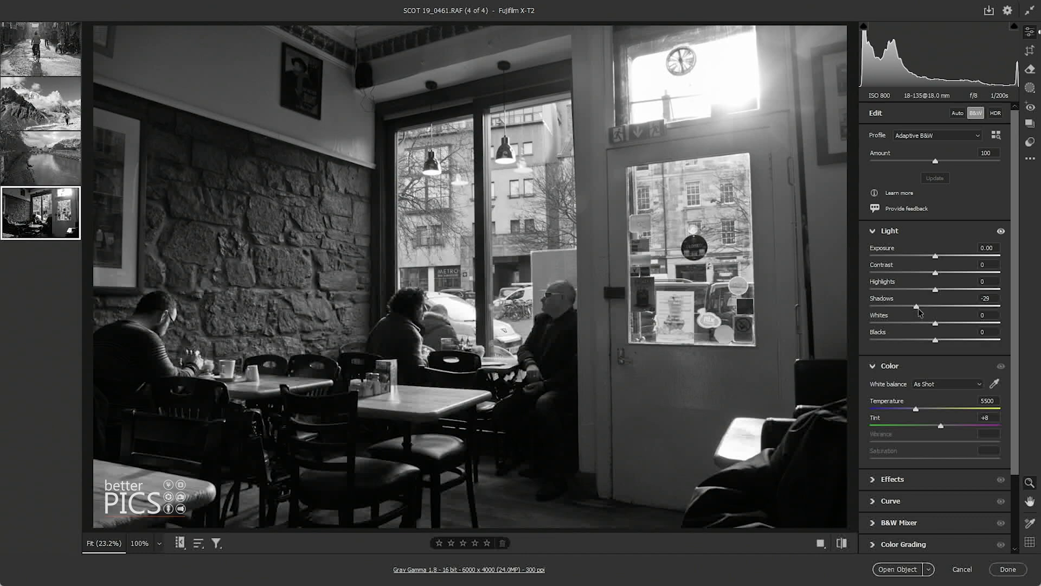
double_click(916, 306)
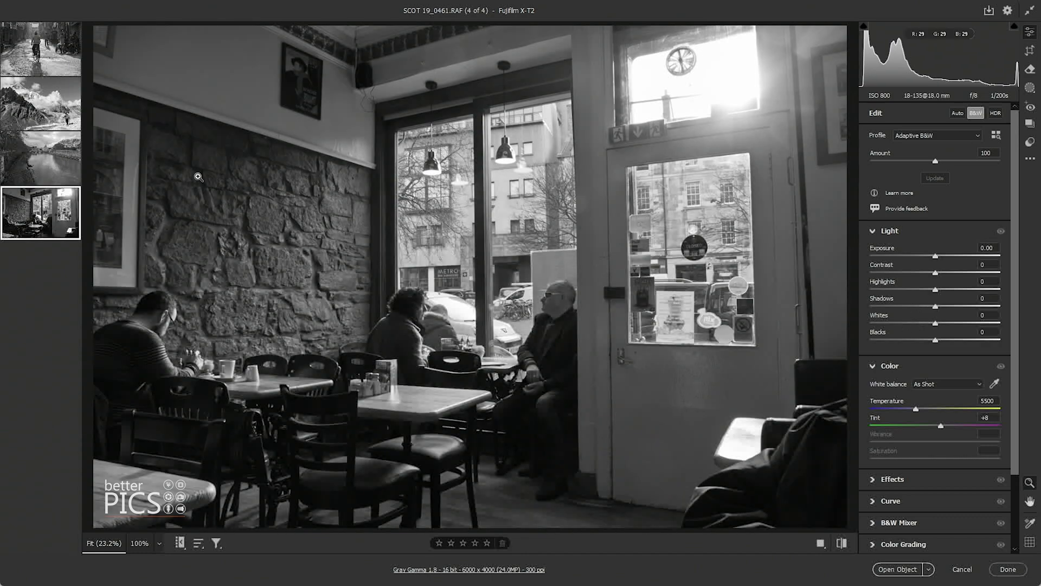
Review the street cyclist, mountain, Rome river and café photos one after another.
click(27, 61)
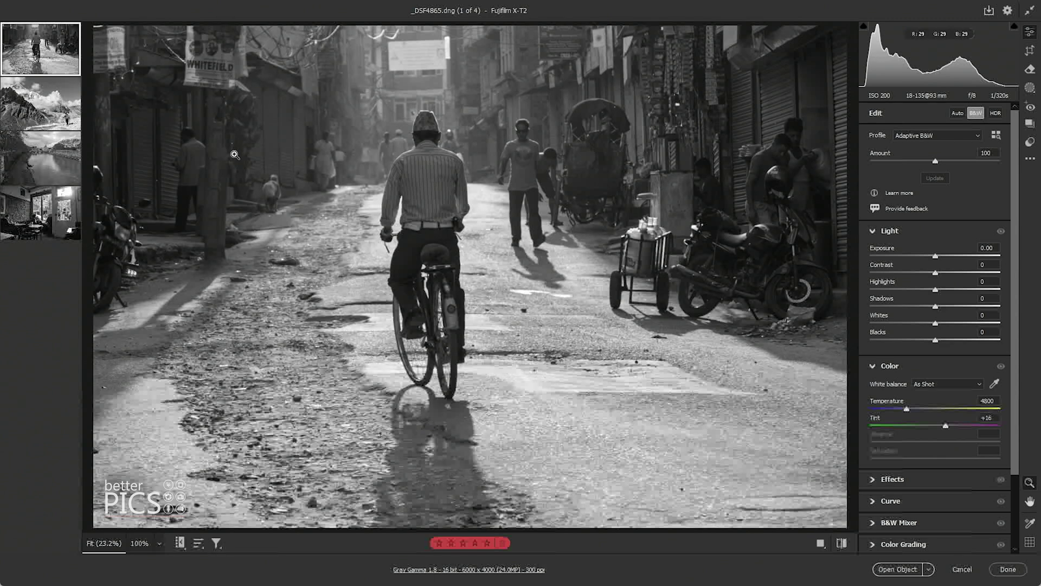
click(44, 108)
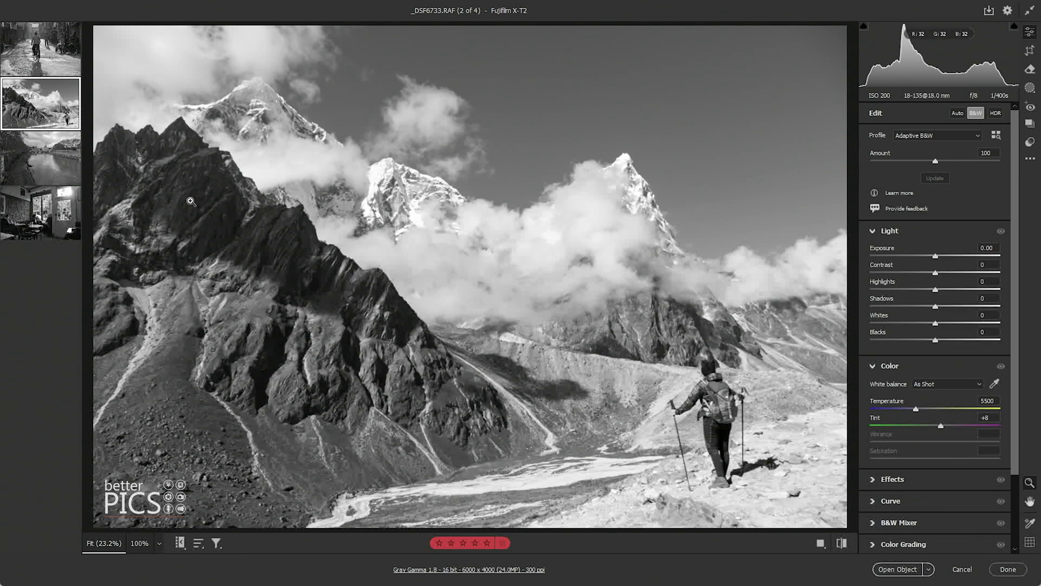
click(40, 169)
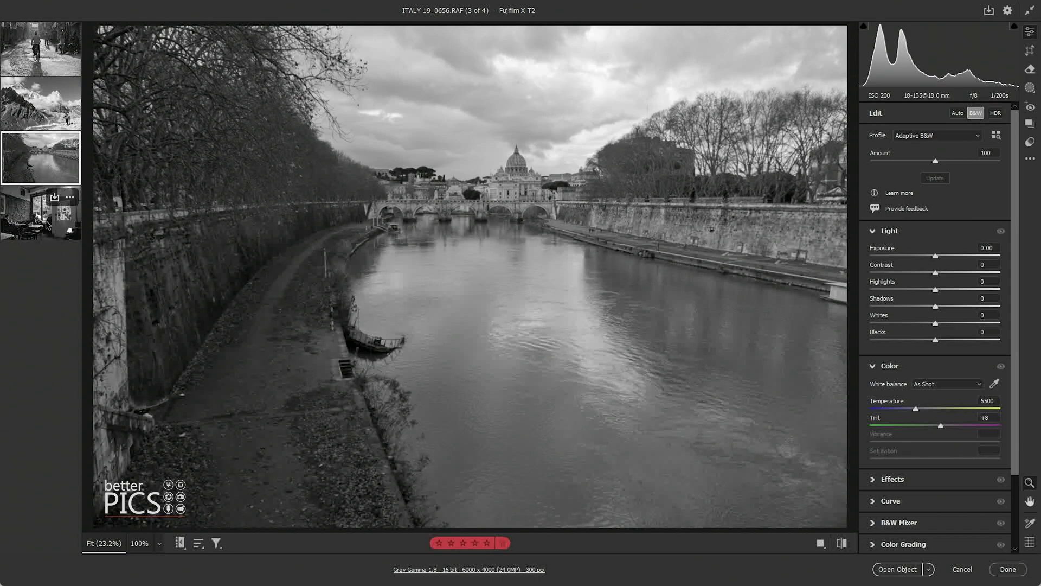
click(48, 225)
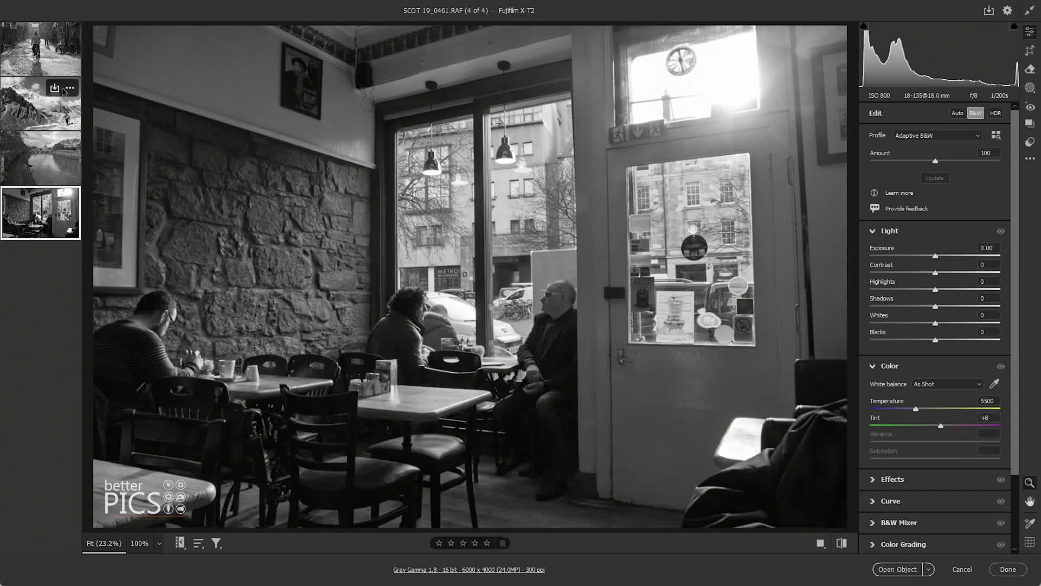
Select all four photos and switch them to the Adobe Color profile.
shift+click(57, 68)
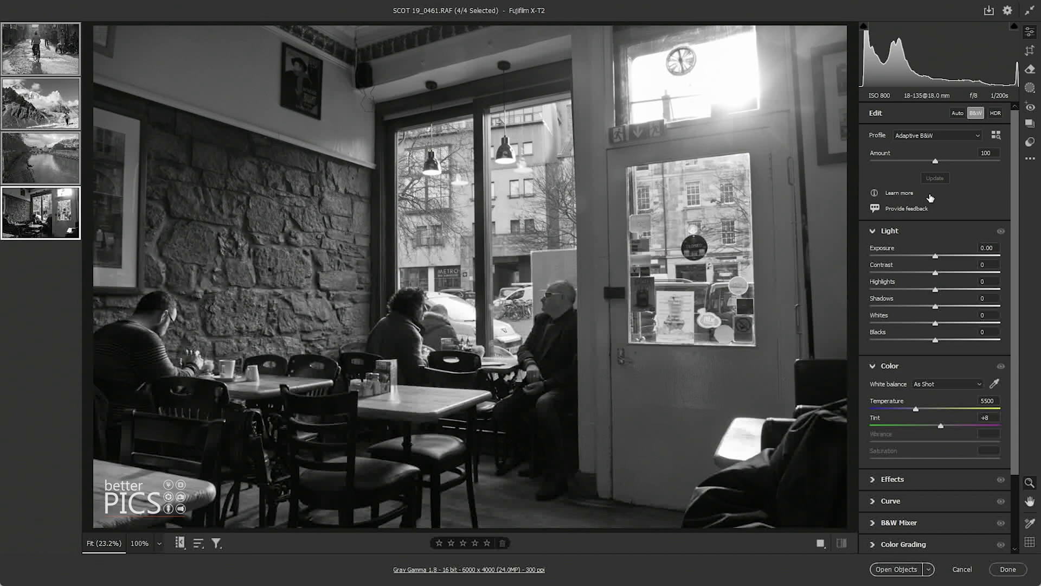
click(956, 136)
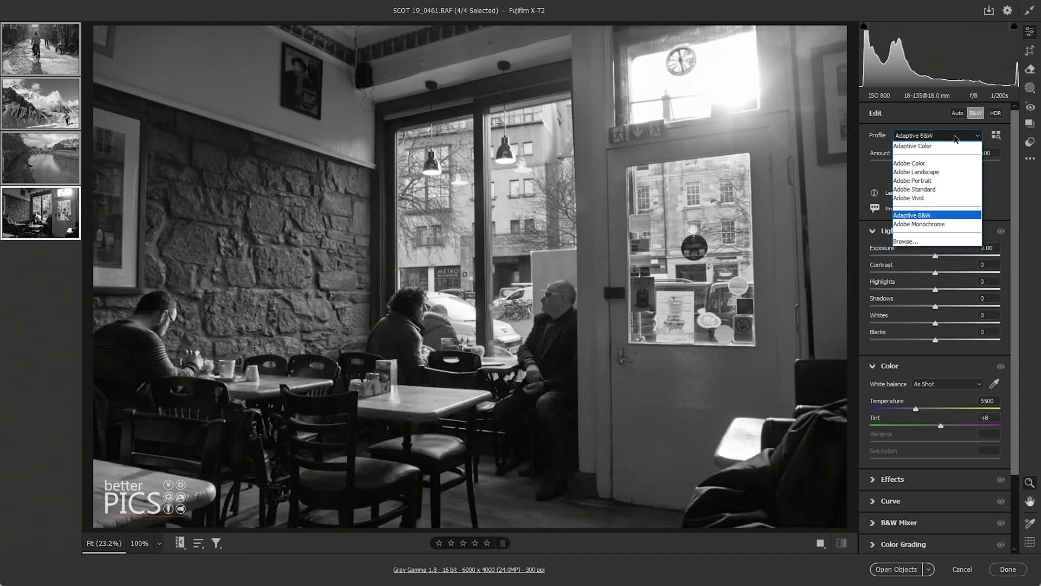
click(911, 162)
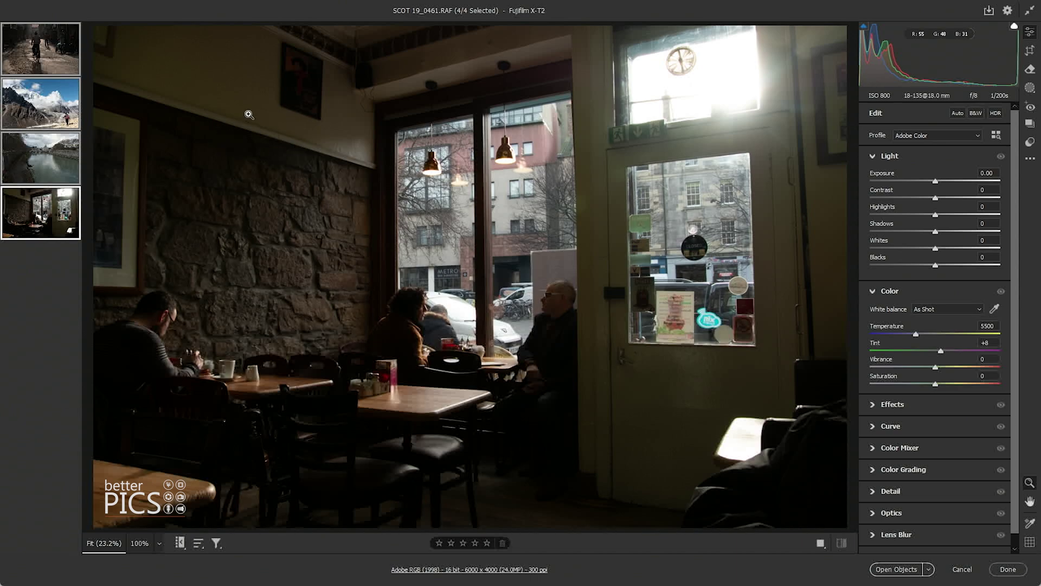
Check the Rome, cyclist, mountain and café photos in colour, then select all four again.
mouse_move(52, 190)
click(49, 157)
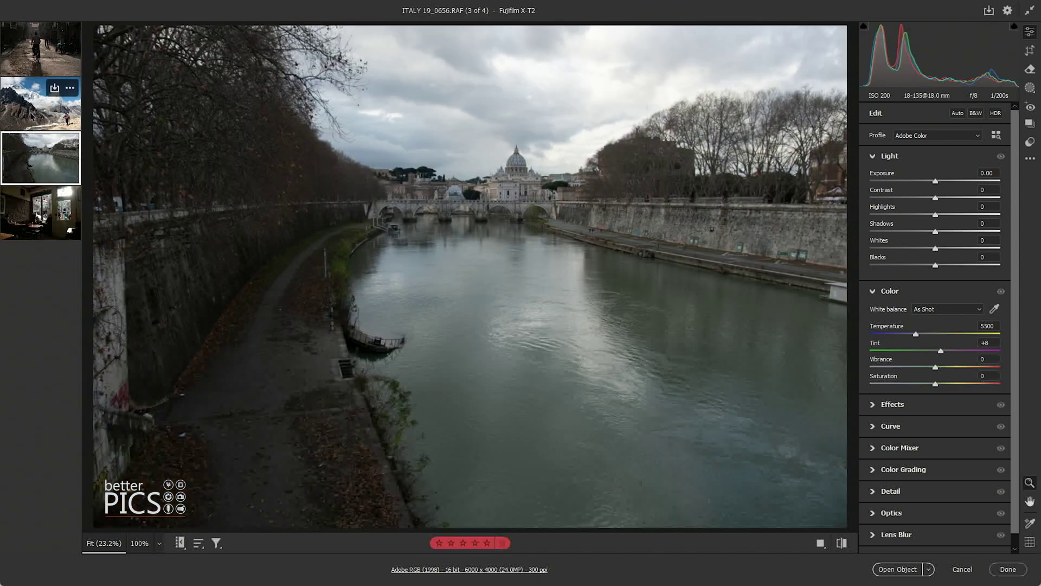
click(25, 59)
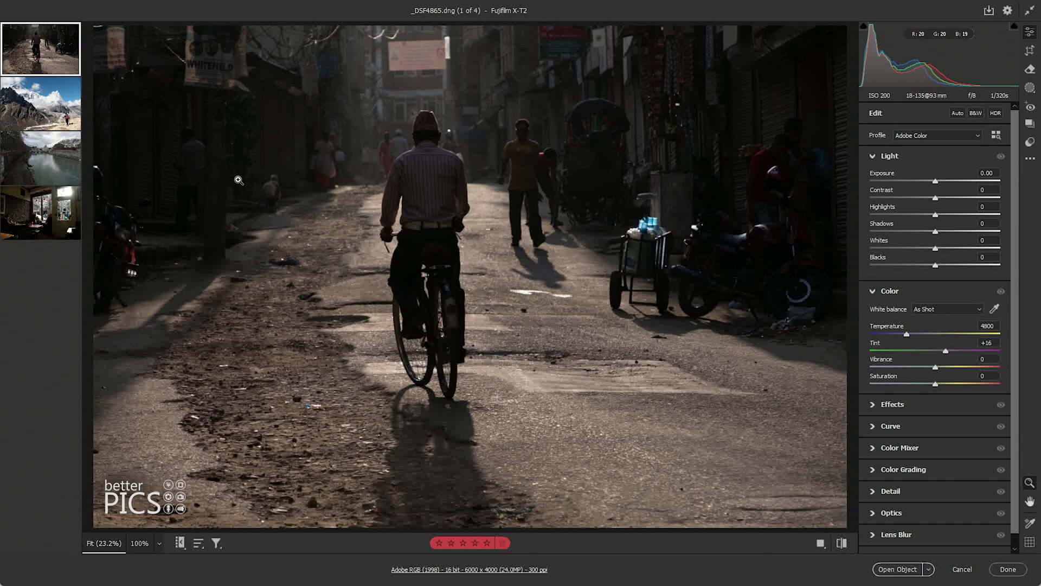
click(47, 123)
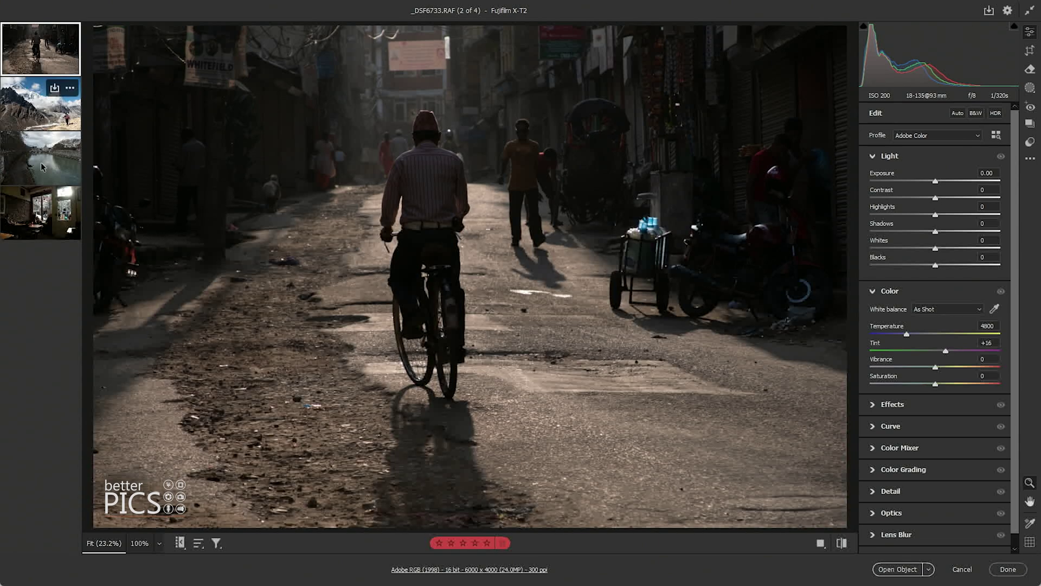
click(40, 175)
click(40, 215)
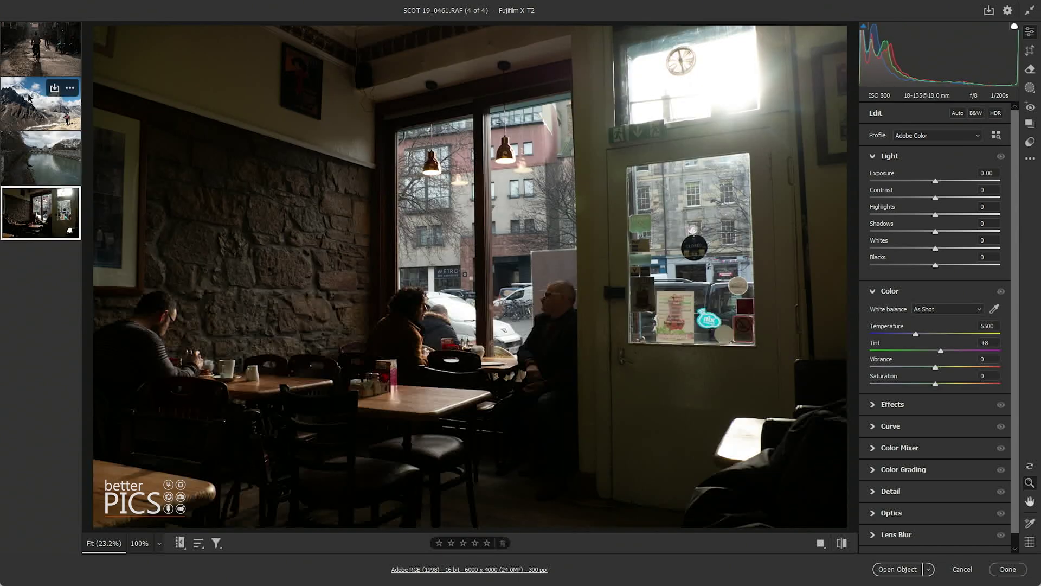
key(ctrl+a)
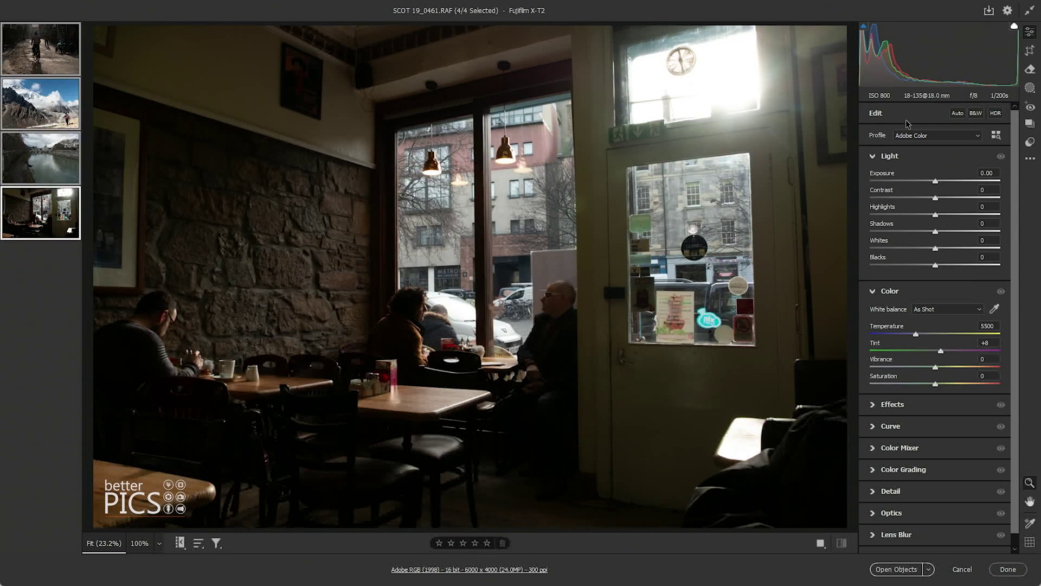
Apply Adaptive B&W to all four photos with exposure -0.35, contrast +27 and highlights -25.
click(969, 136)
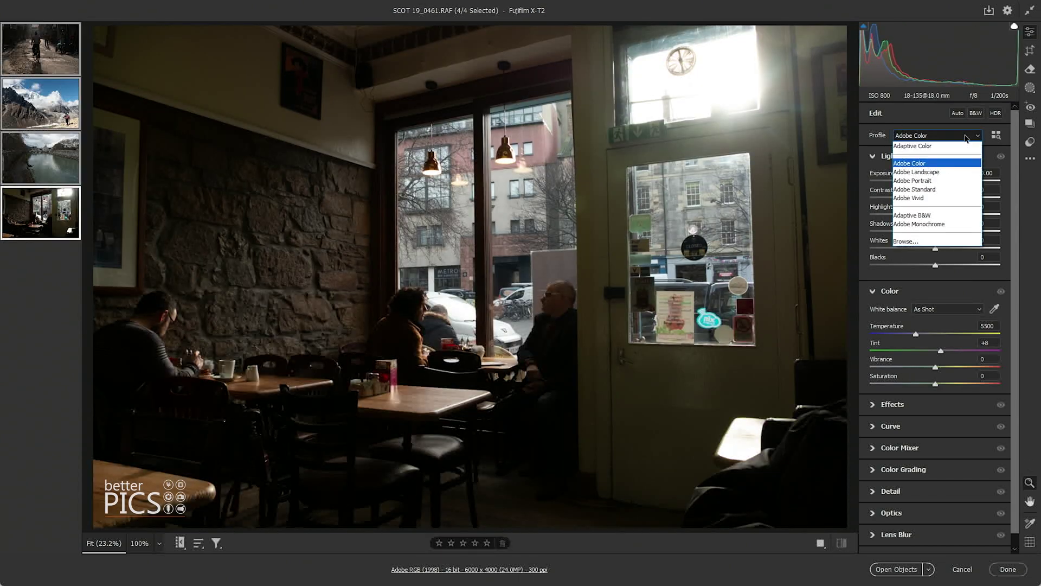
click(922, 216)
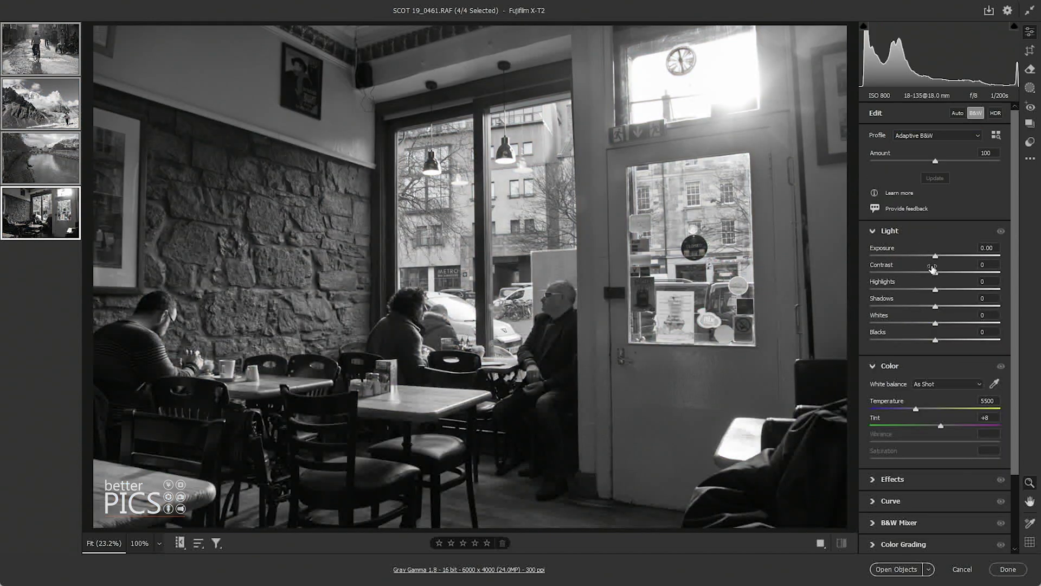
drag(935, 262, 926, 263)
click(952, 272)
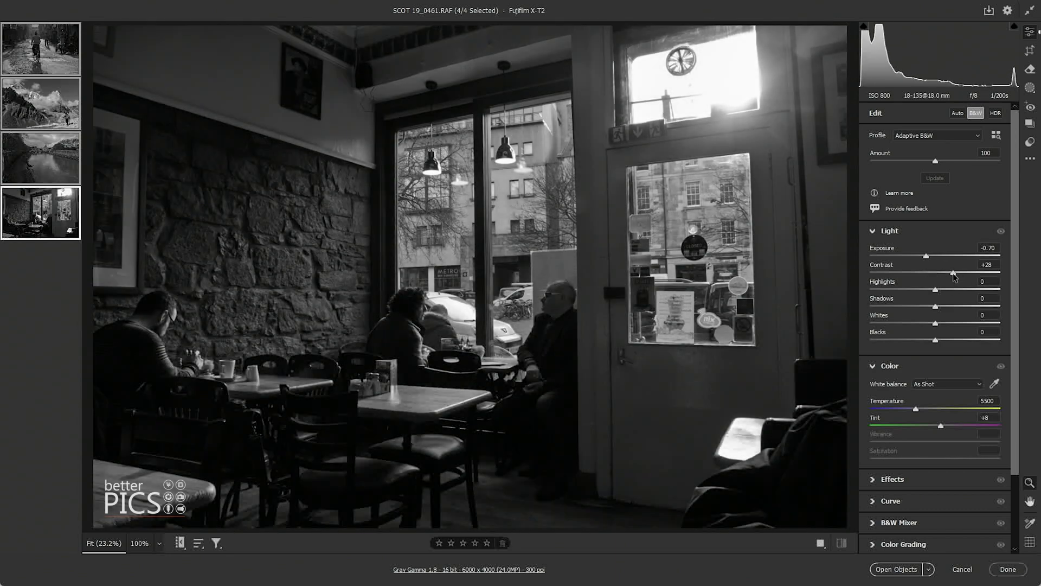
click(929, 260)
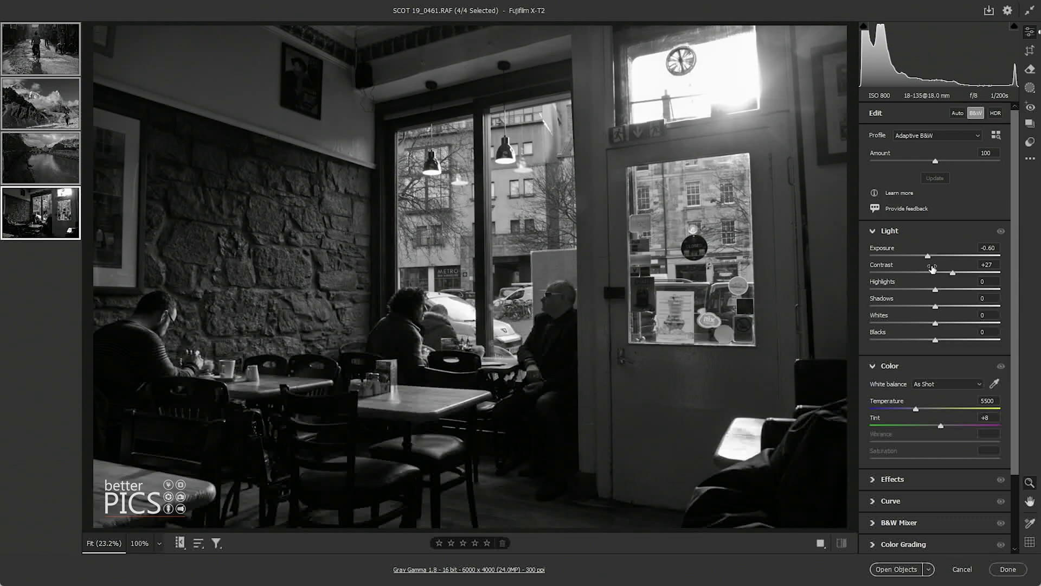
drag(935, 289, 932, 259)
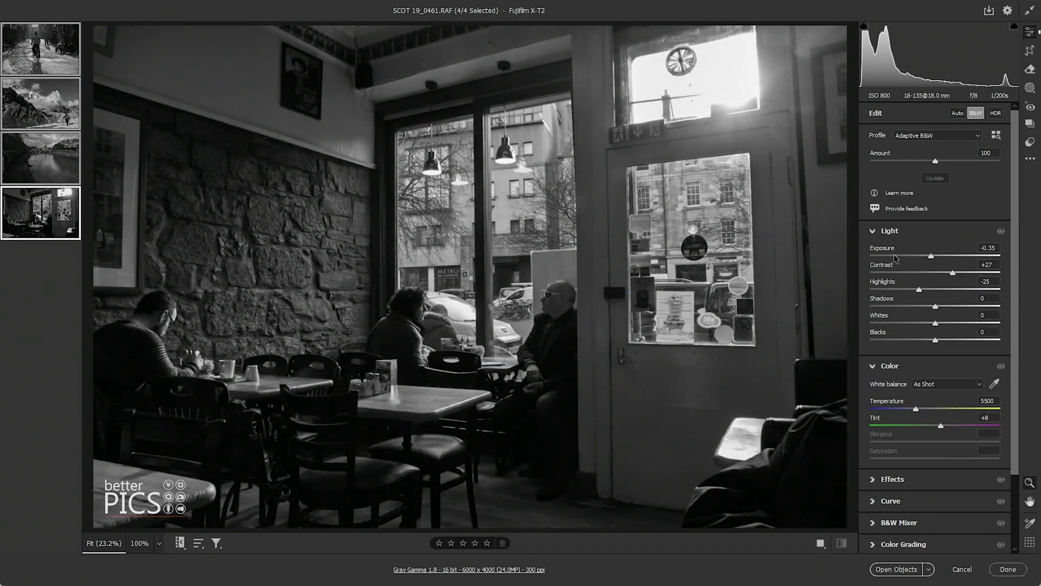
Give the Rome river photo exposure +0.30 and highlights -66.
key(Left)
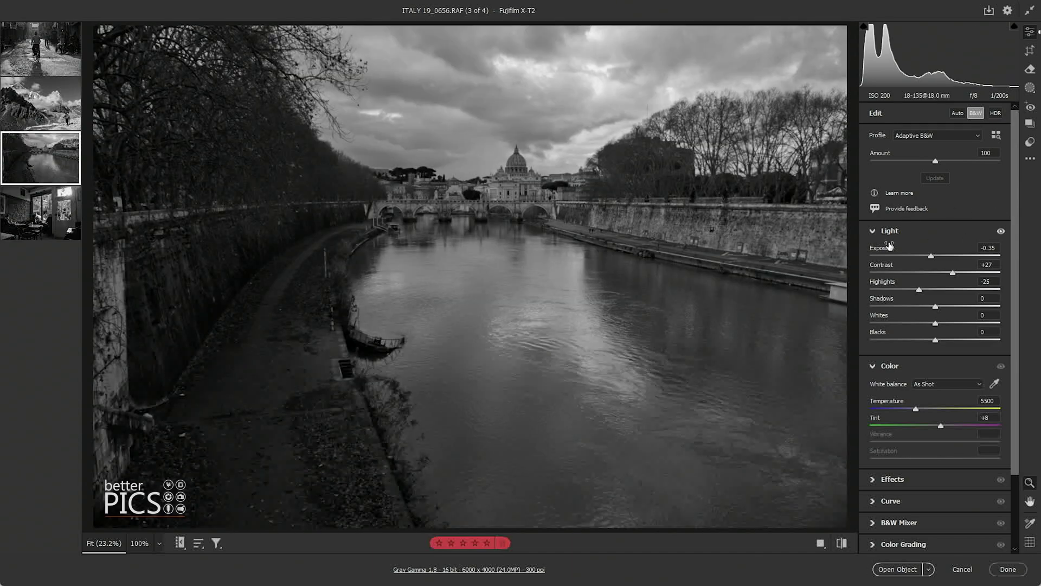
drag(930, 256, 938, 255)
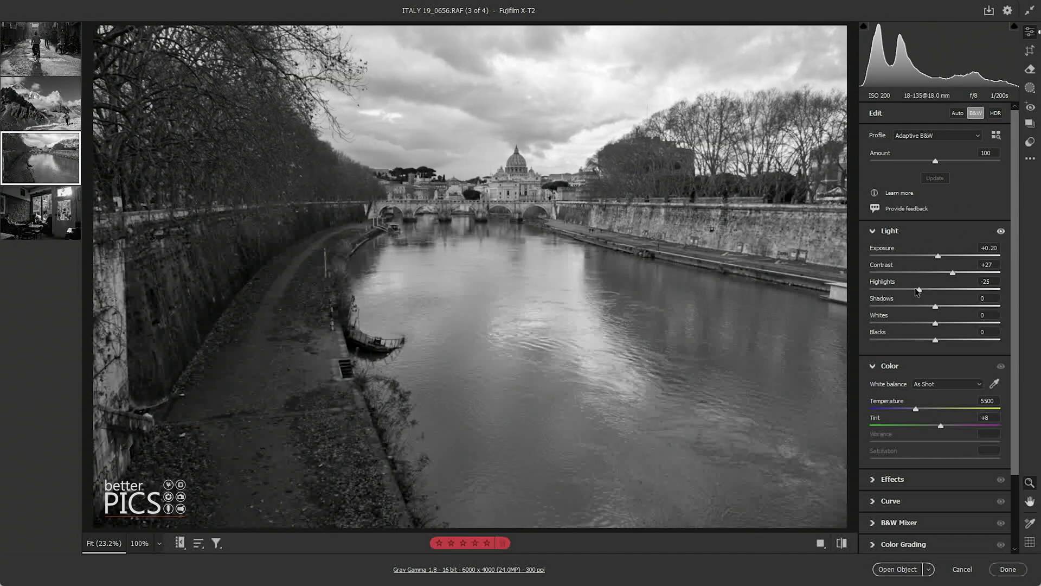
drag(916, 291, 895, 291)
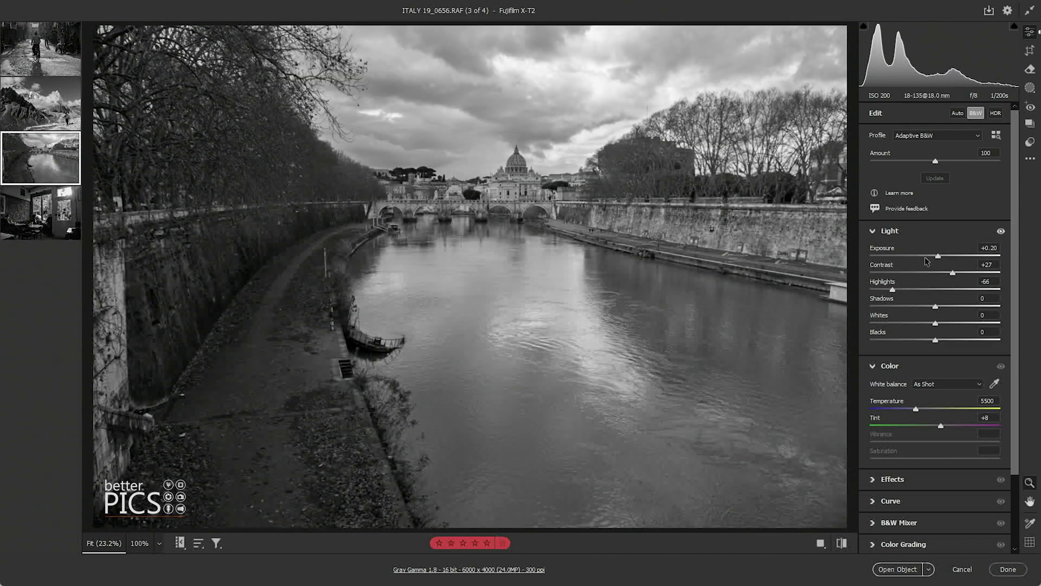
drag(937, 256, 939, 256)
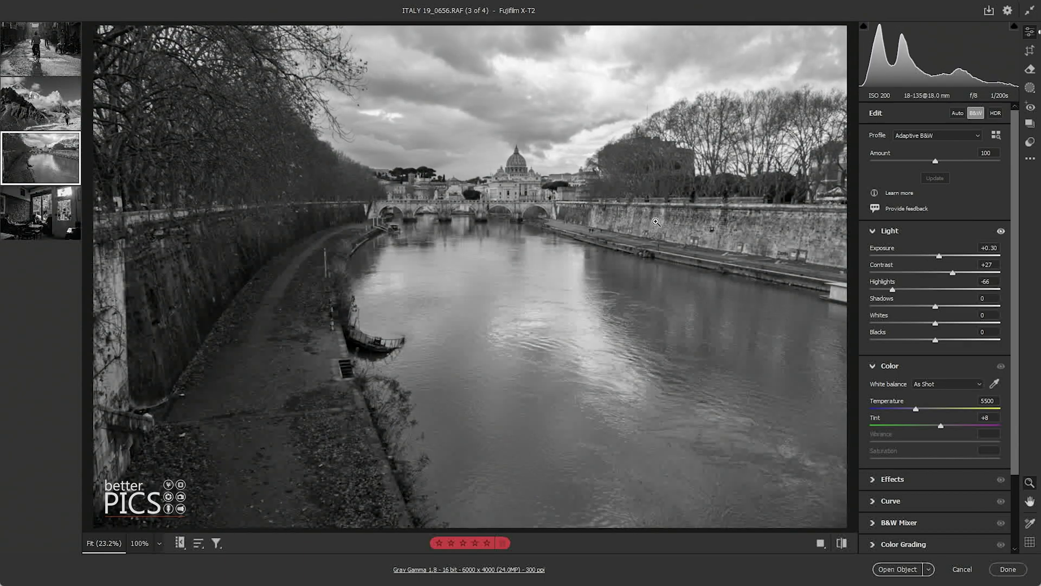
Brighten the mountain photo slightly and set its highlights to -63 and contrast to +39.
key(Left)
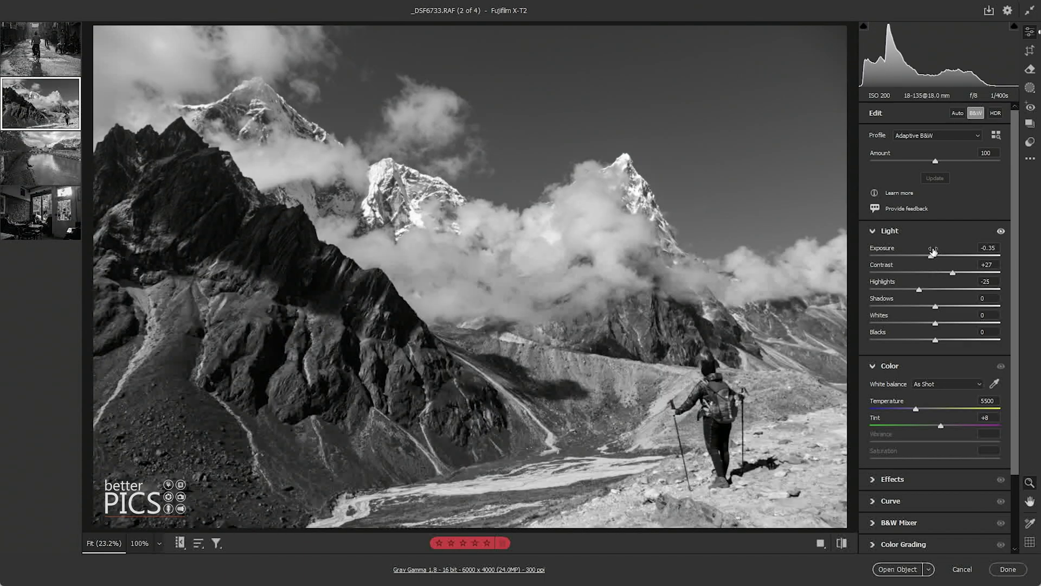
drag(931, 255, 932, 256)
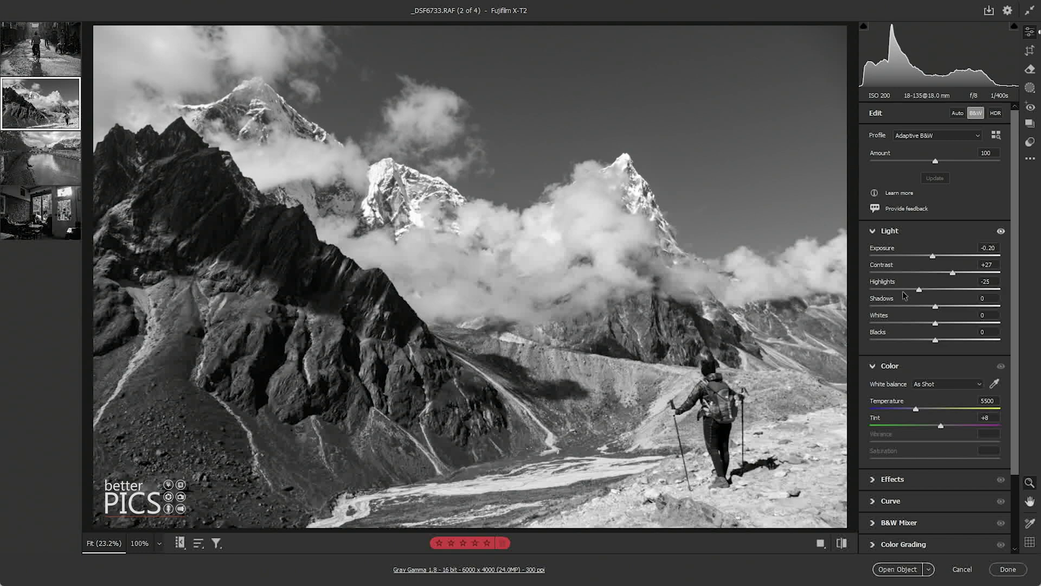
click(895, 289)
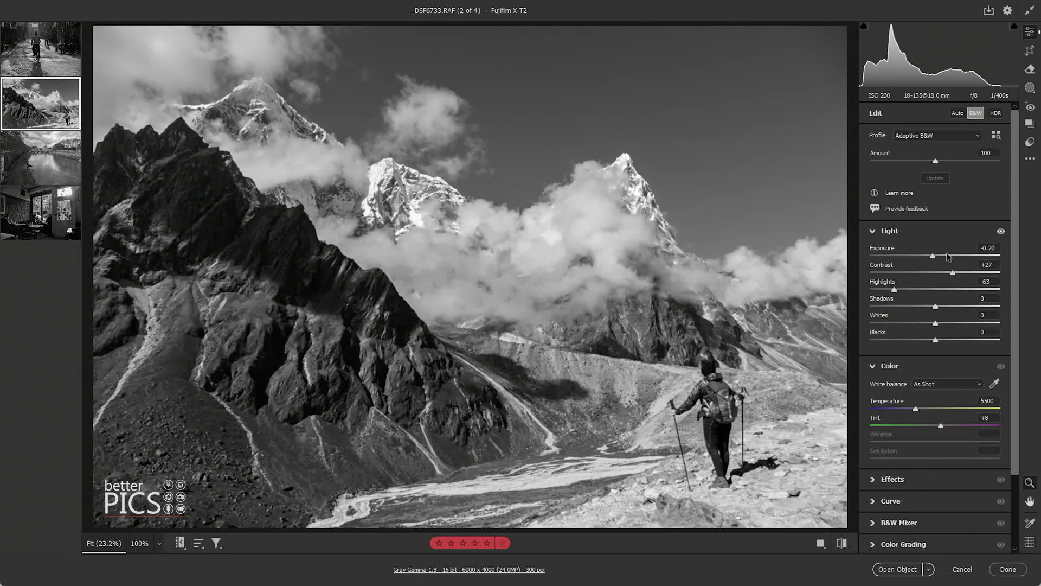
drag(933, 256, 961, 272)
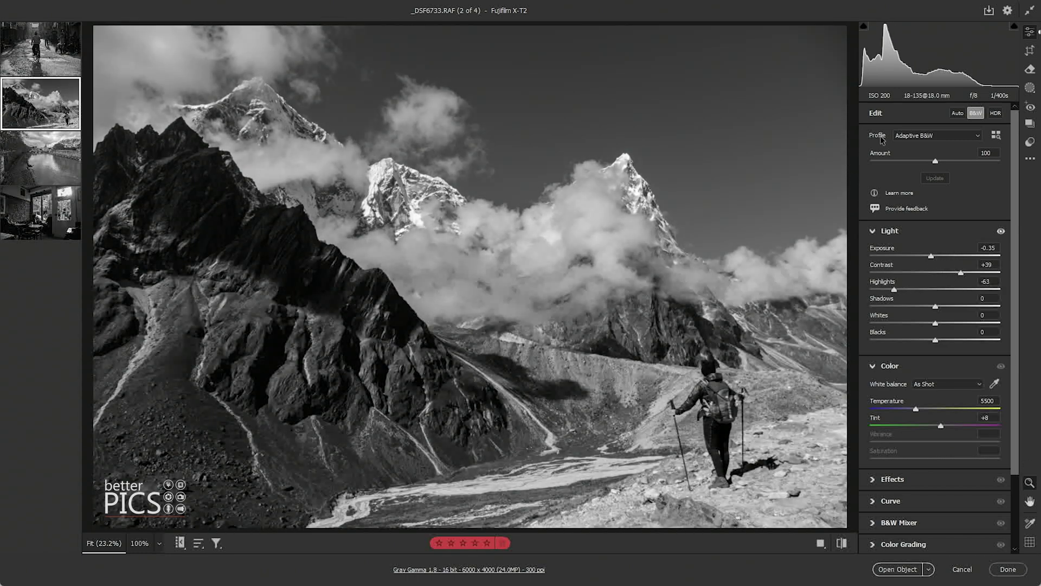
Confirm the mountain photo keeps Adaptive B&W, then open the street cyclist photo _DSF4865.dng.
click(931, 137)
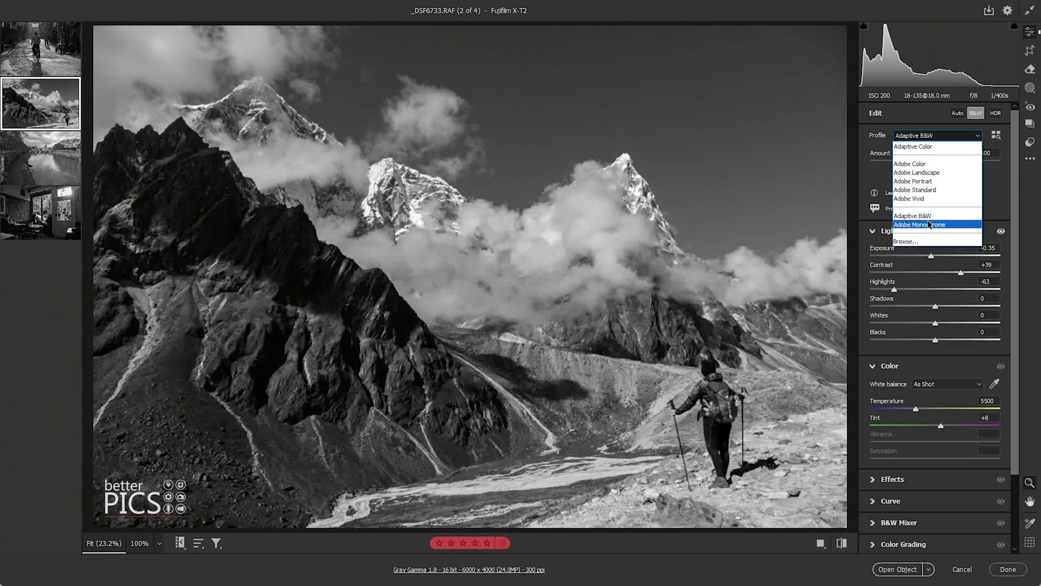
click(946, 136)
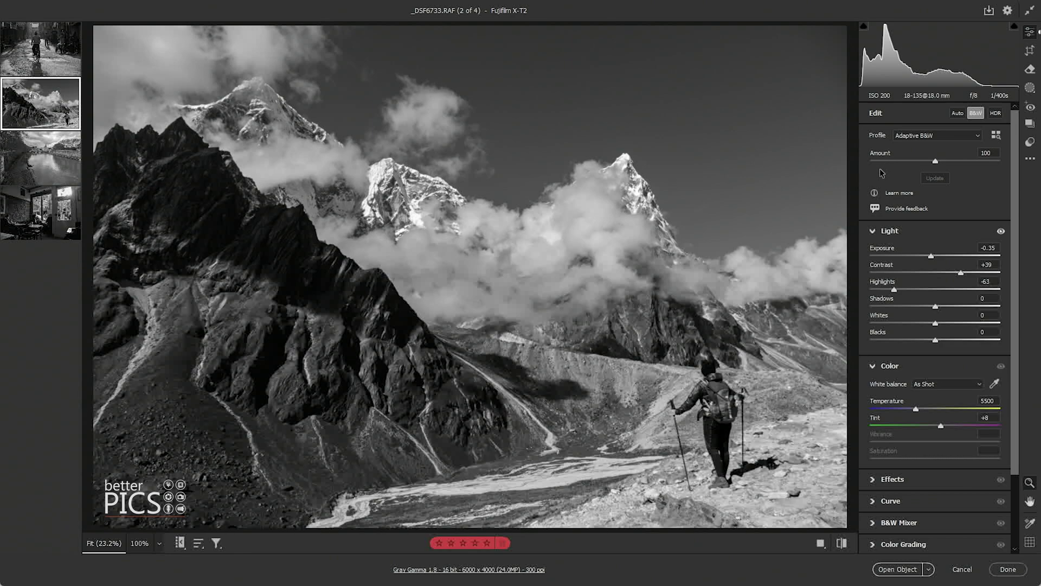
click(45, 67)
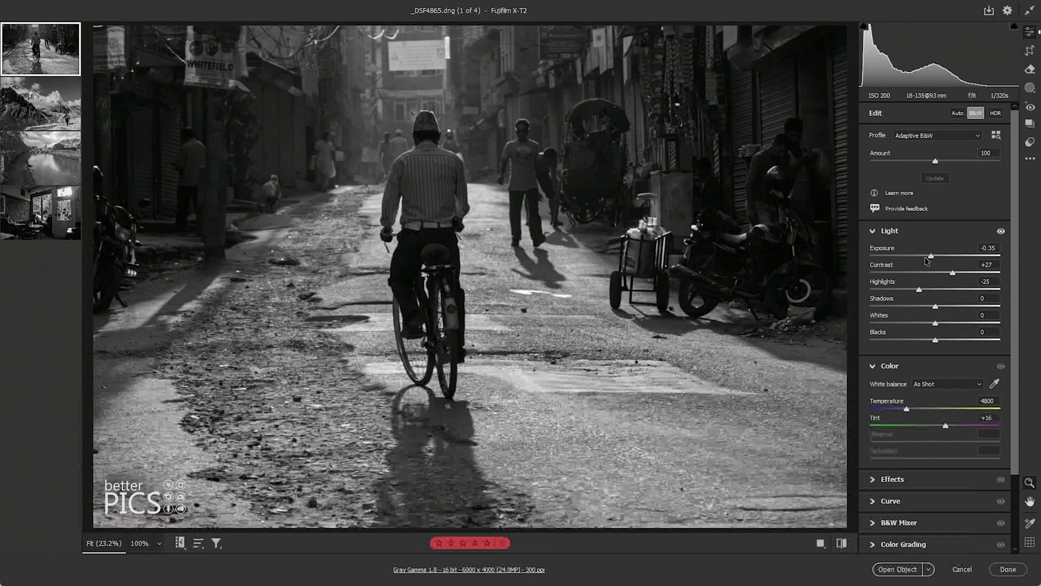
Set the street cyclist photo's exposure to -0.40 and highlights to -44.
drag(930, 255, 929, 255)
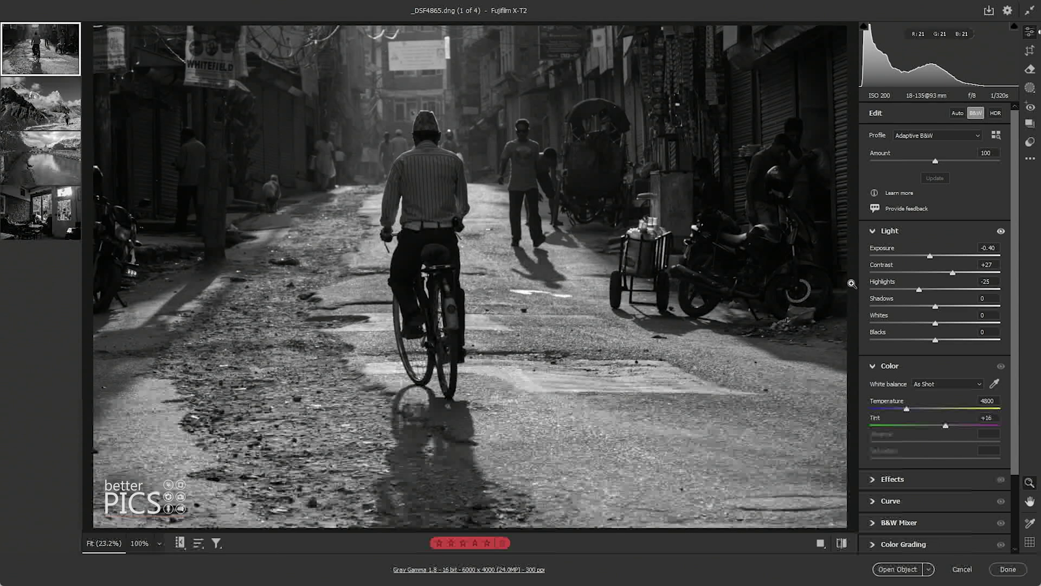
drag(919, 289, 907, 290)
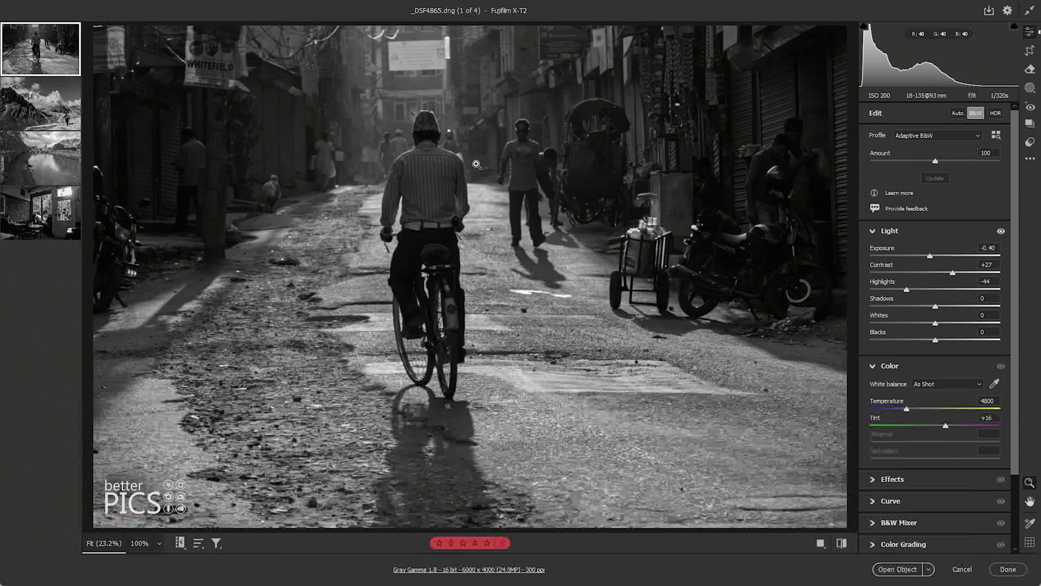
Check the street photo's profile list twice, leaving it on Adaptive B&W.
click(962, 136)
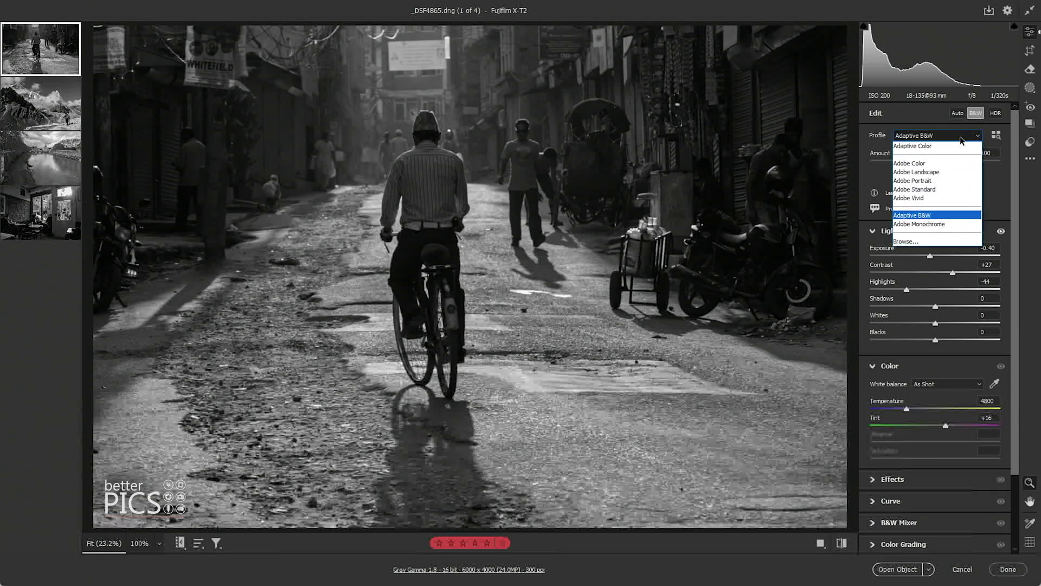
click(948, 251)
click(964, 137)
click(964, 138)
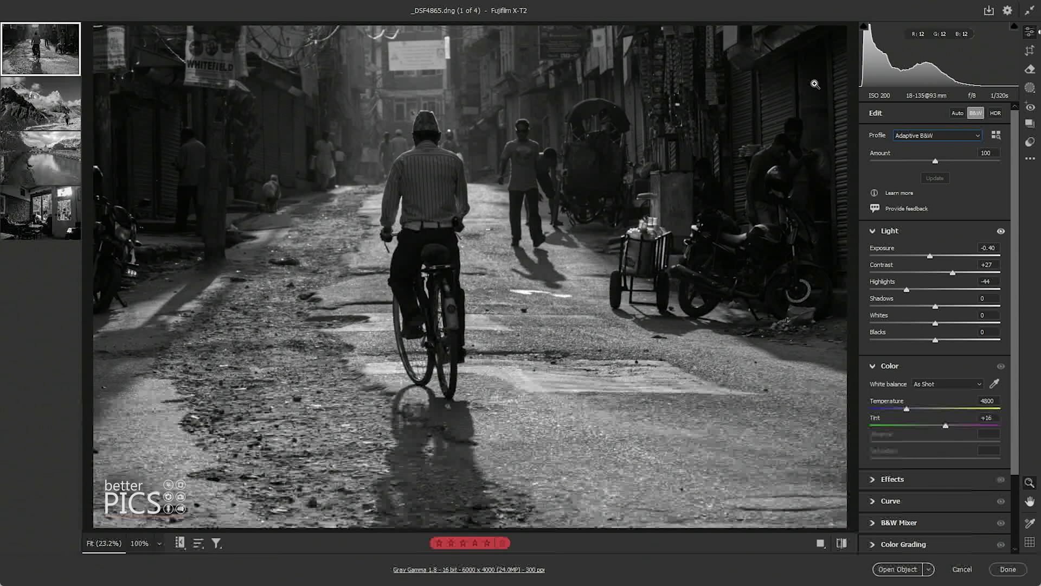
Set ITALY 19_0656.RAF to exposure -0.05, contrast +45, highlights -48, shadows +14, then select the café photo.
click(64, 164)
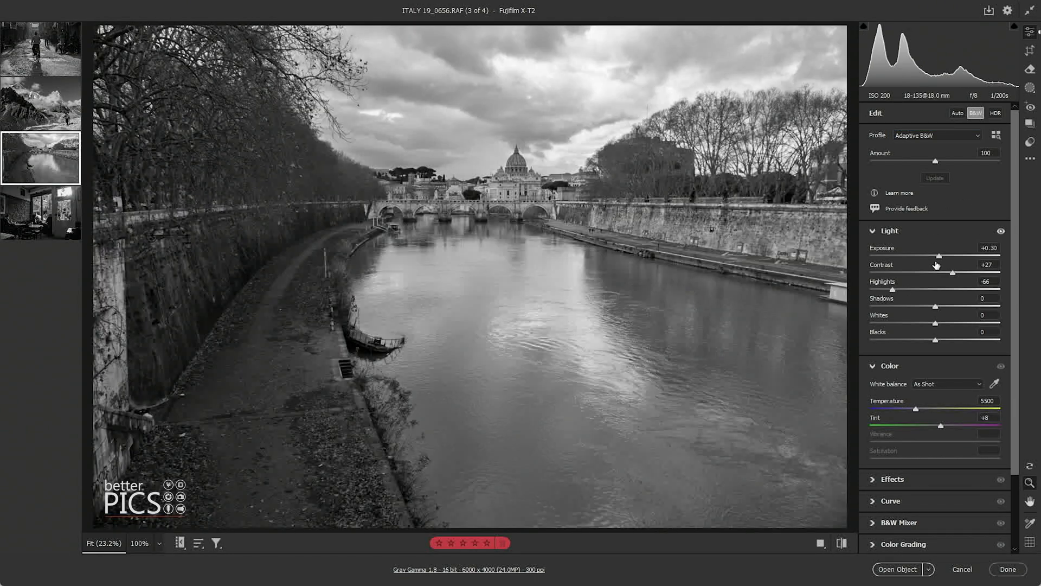
drag(938, 255, 965, 272)
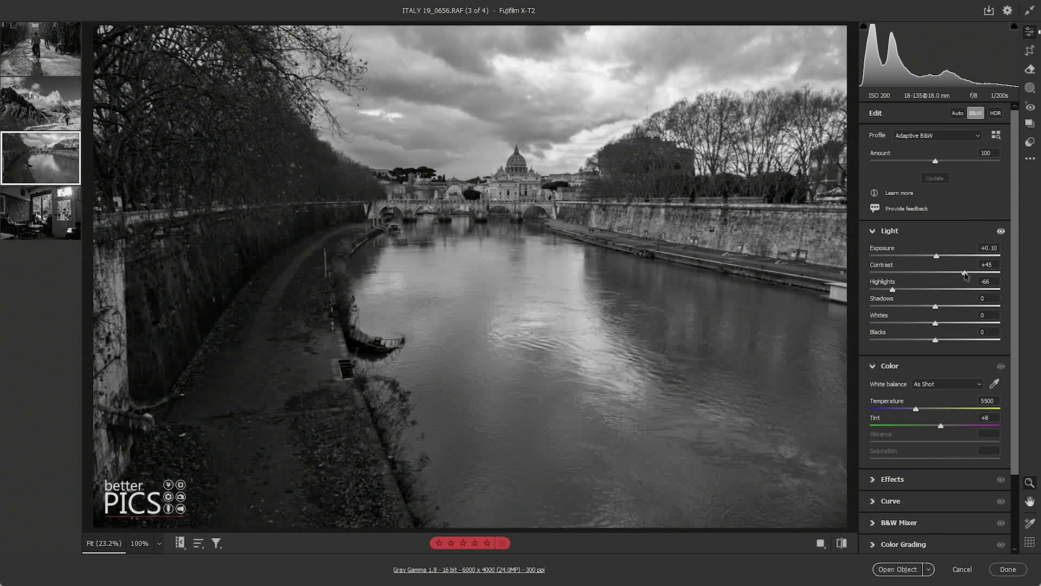
drag(892, 290, 904, 290)
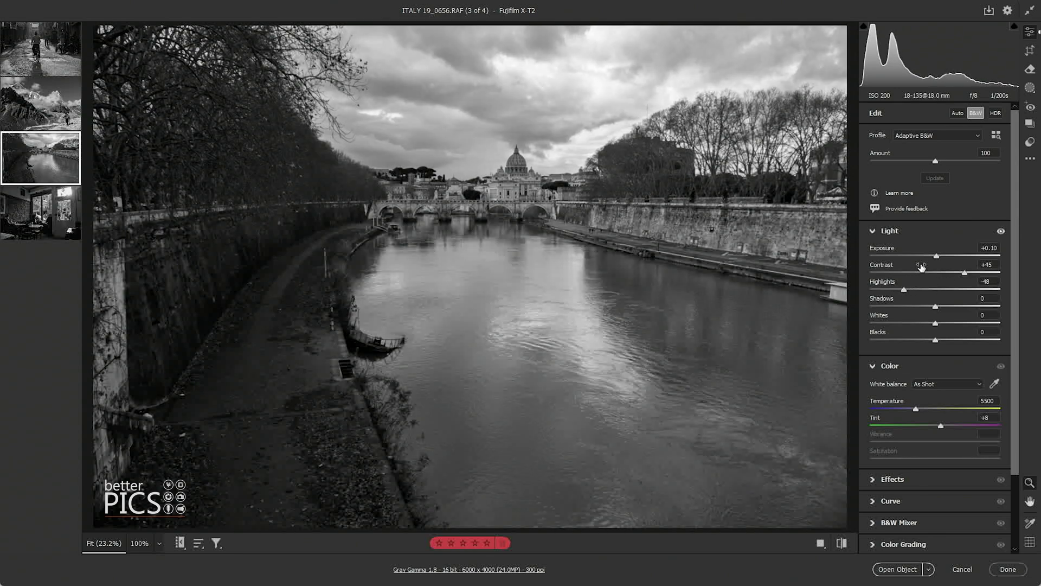
drag(936, 255, 934, 256)
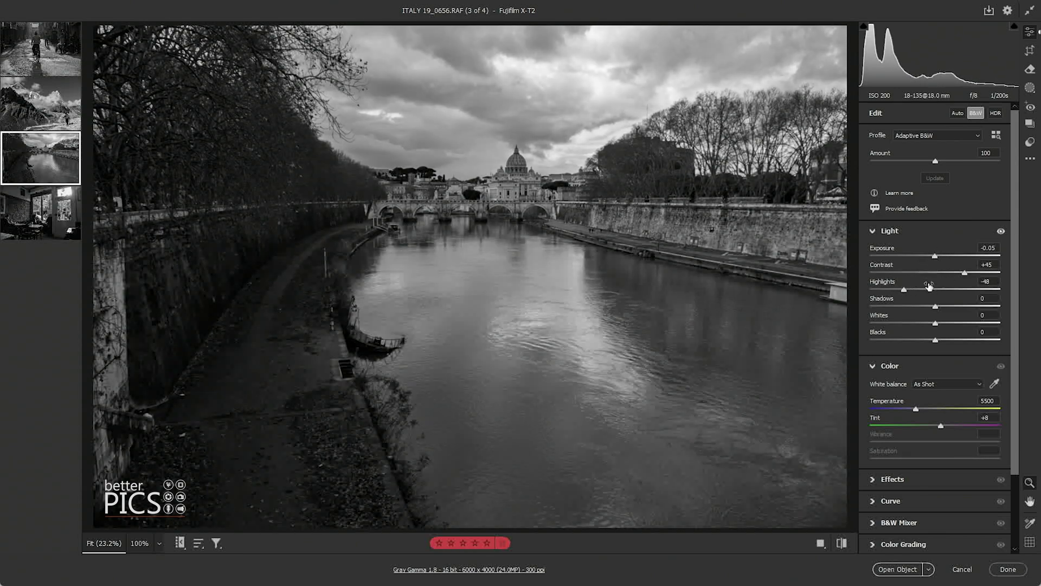
drag(934, 306, 945, 307)
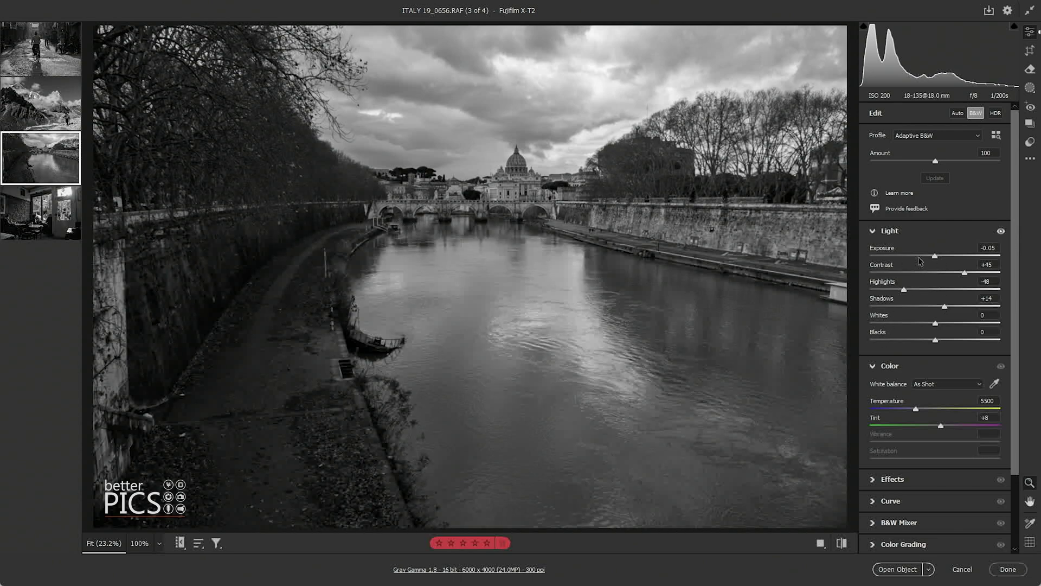
click(28, 216)
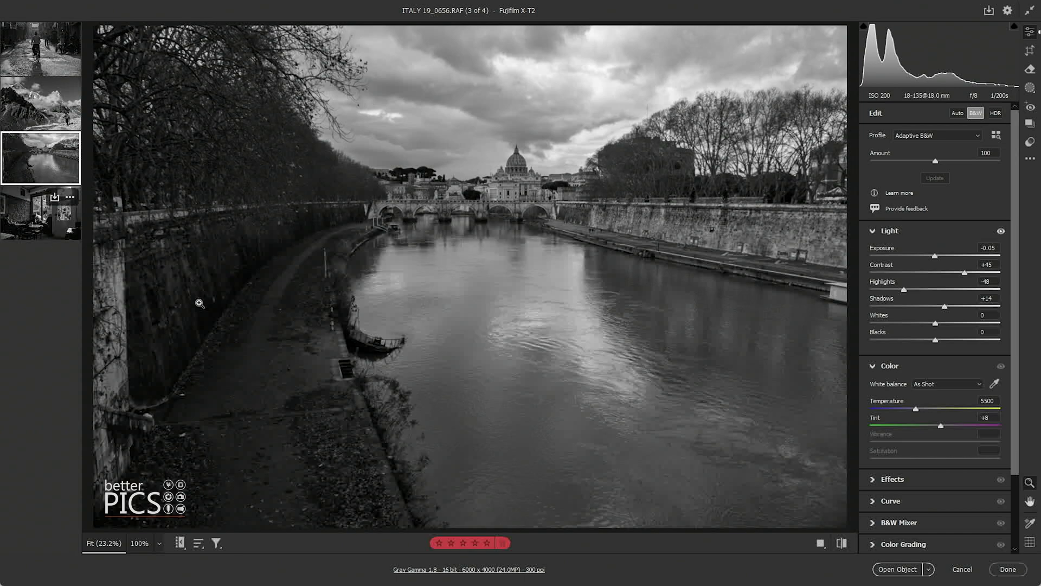